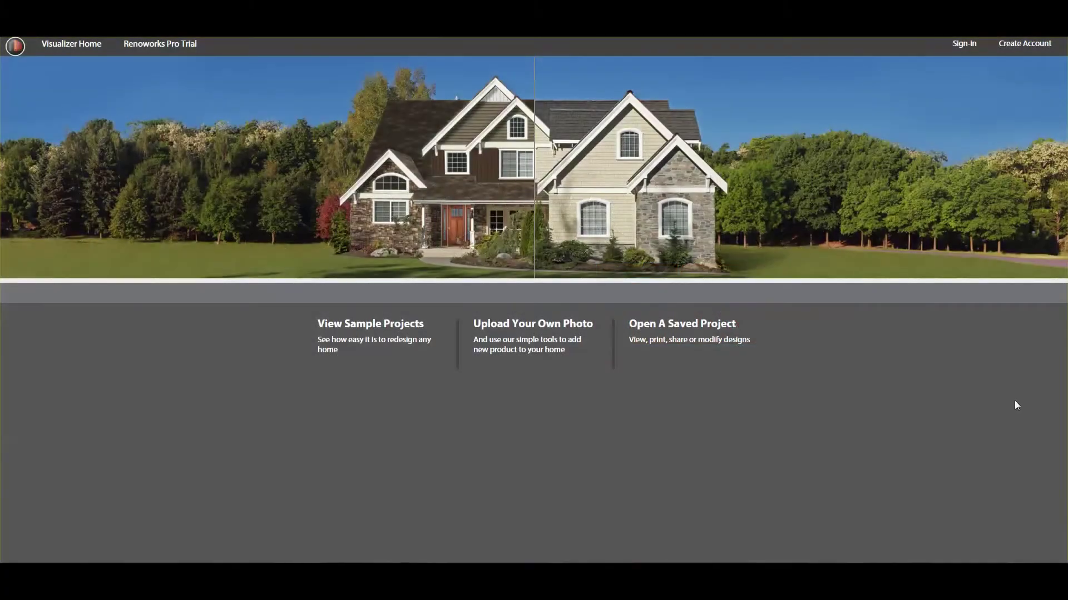
Start an Upload Your Own Photo project with house photo 43595605 from Client Photos.
click(554, 346)
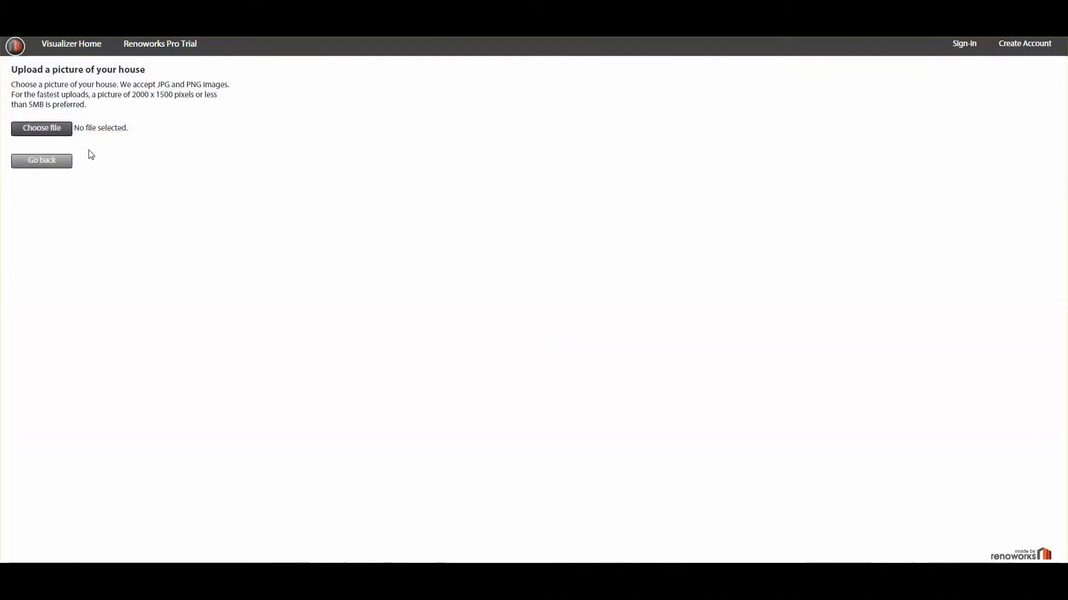
click(56, 135)
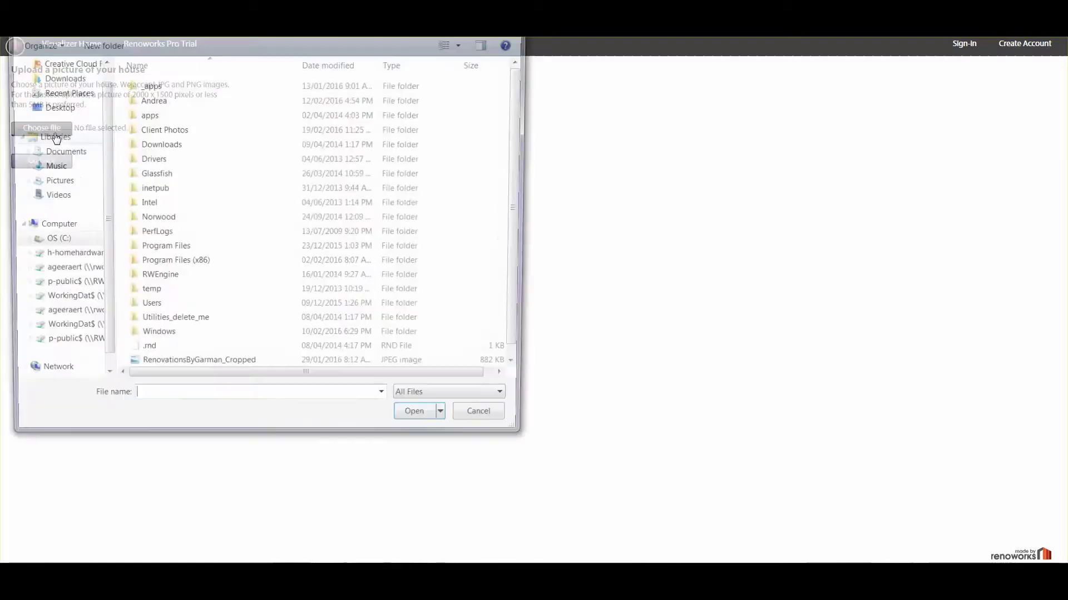
double_click(173, 133)
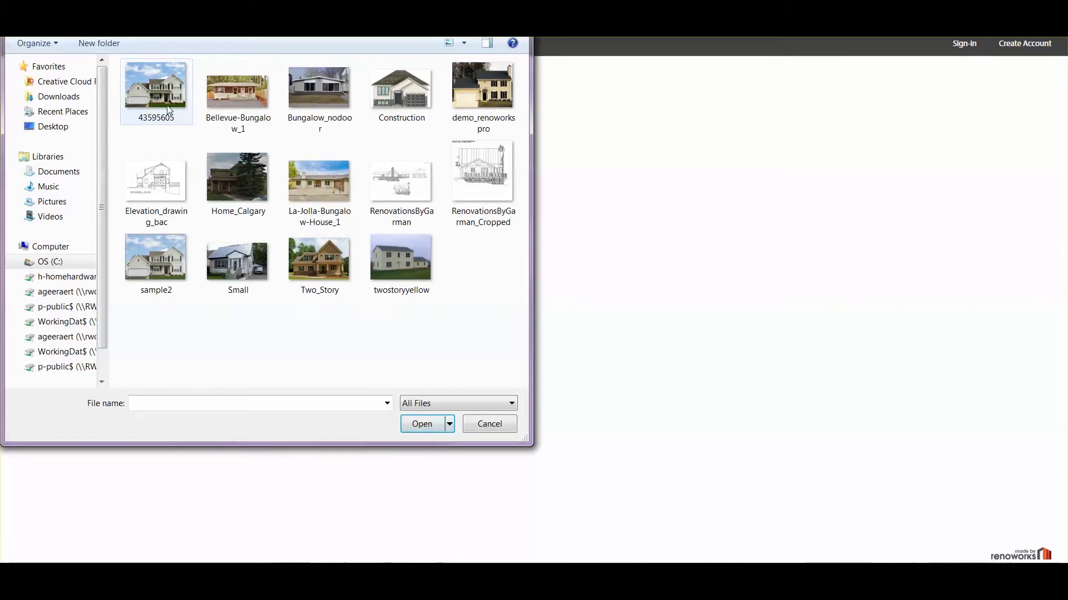
double_click(156, 89)
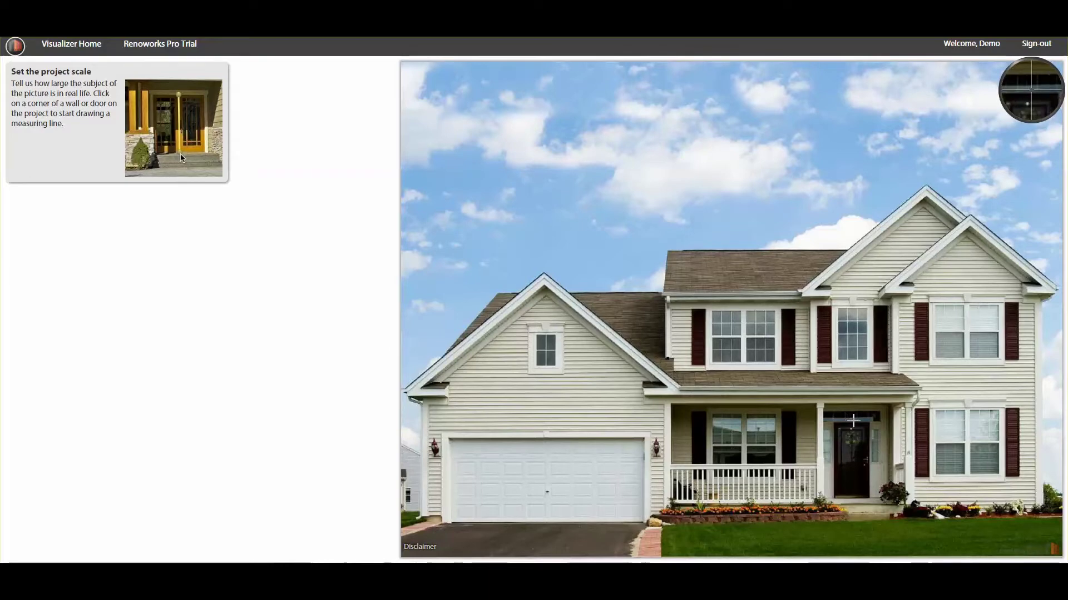
Measure the front door top to bottom and set the scale to 6 ft 8 in.
click(850, 423)
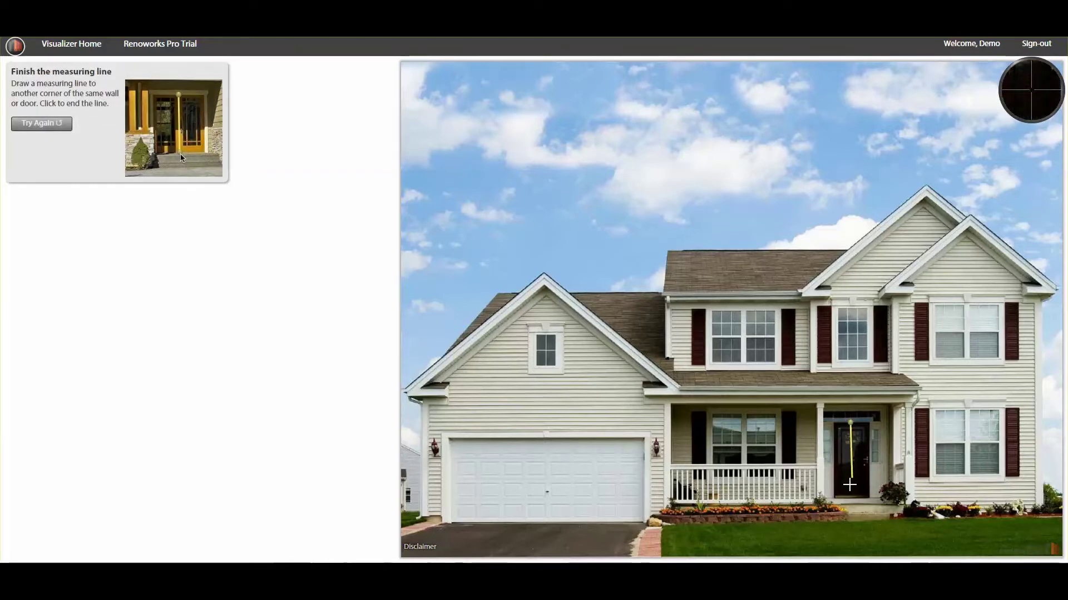
click(850, 495)
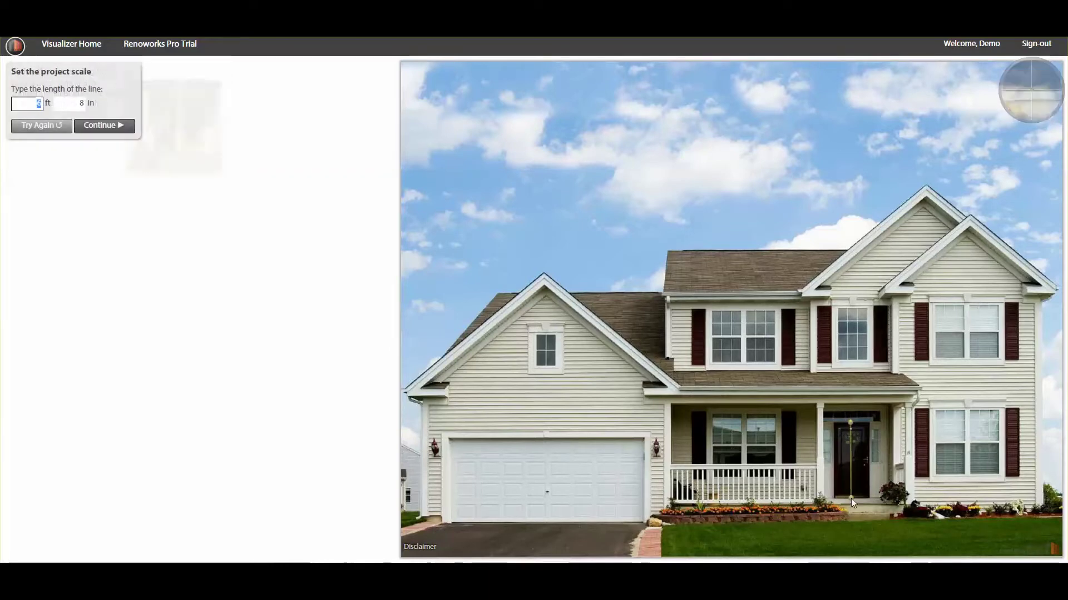
key(Tab)
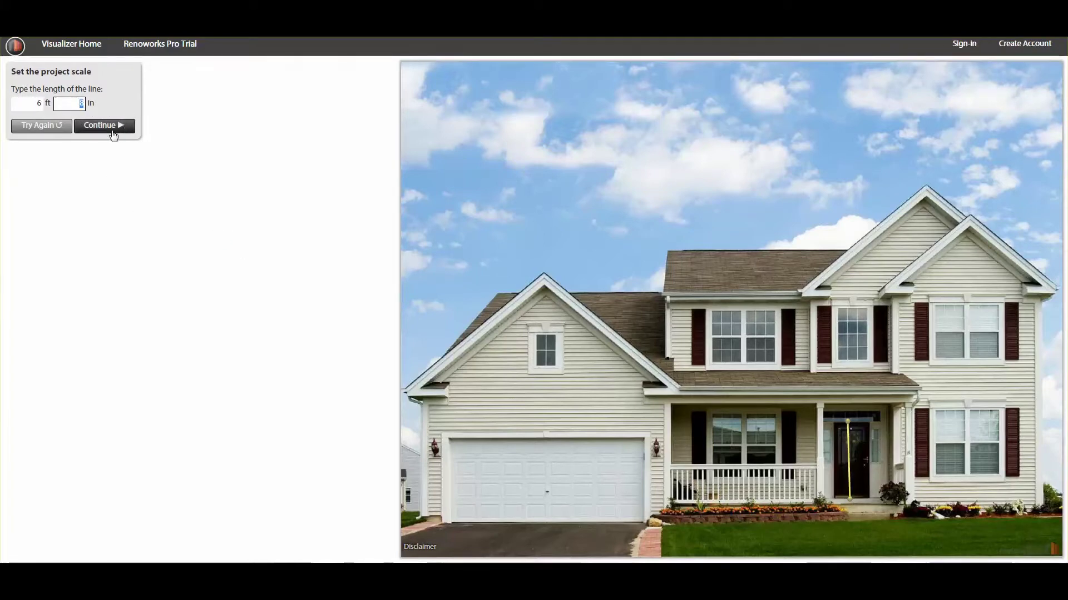
click(113, 136)
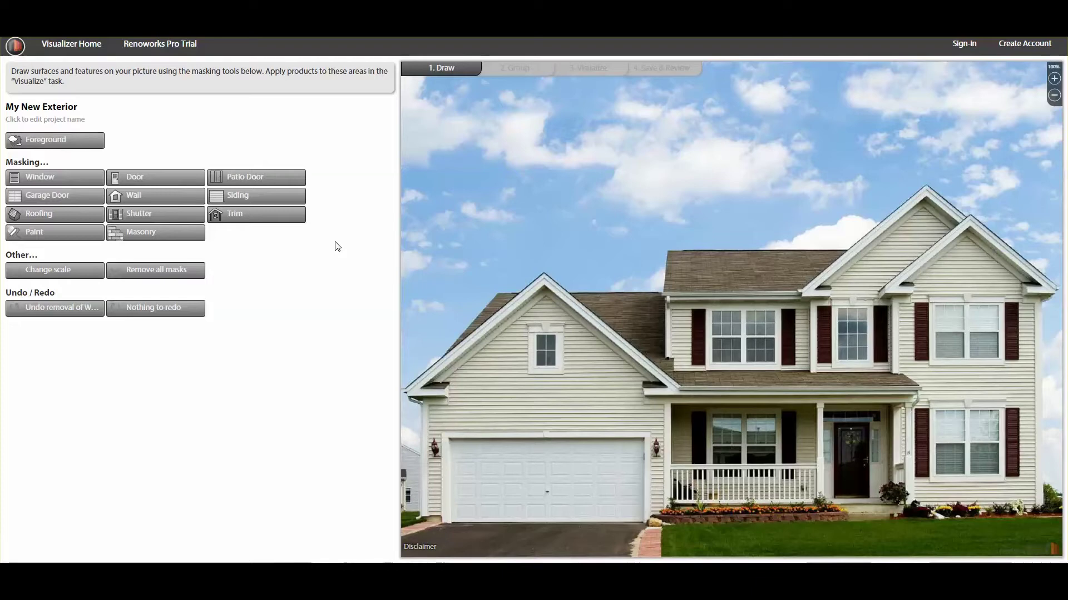
Mask the upper-middle window as a Window opening by its four corners, then fine-tune its lower-right corner.
click(87, 178)
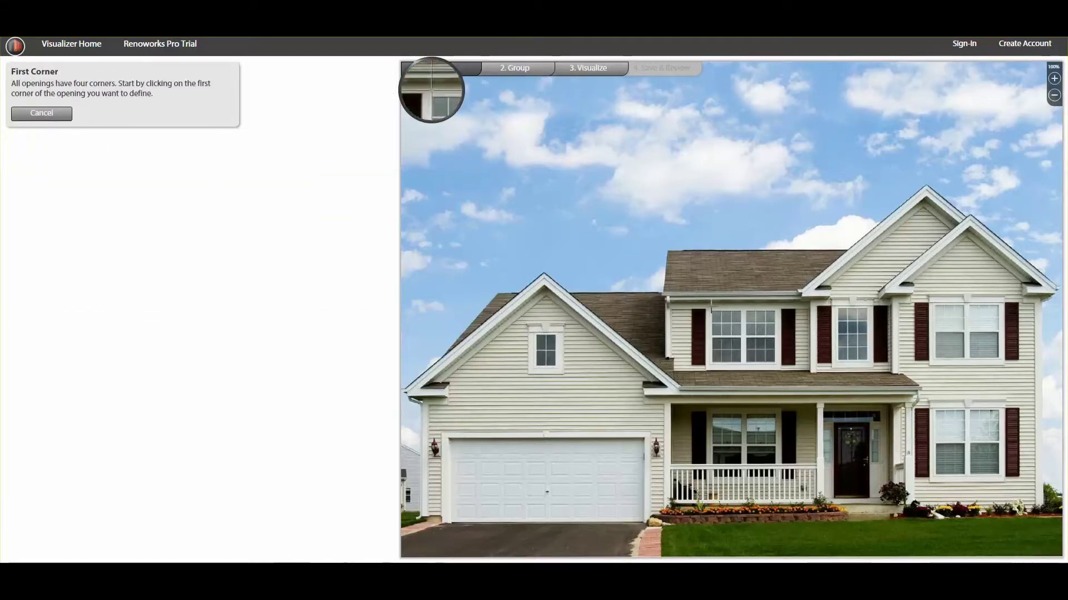
click(709, 308)
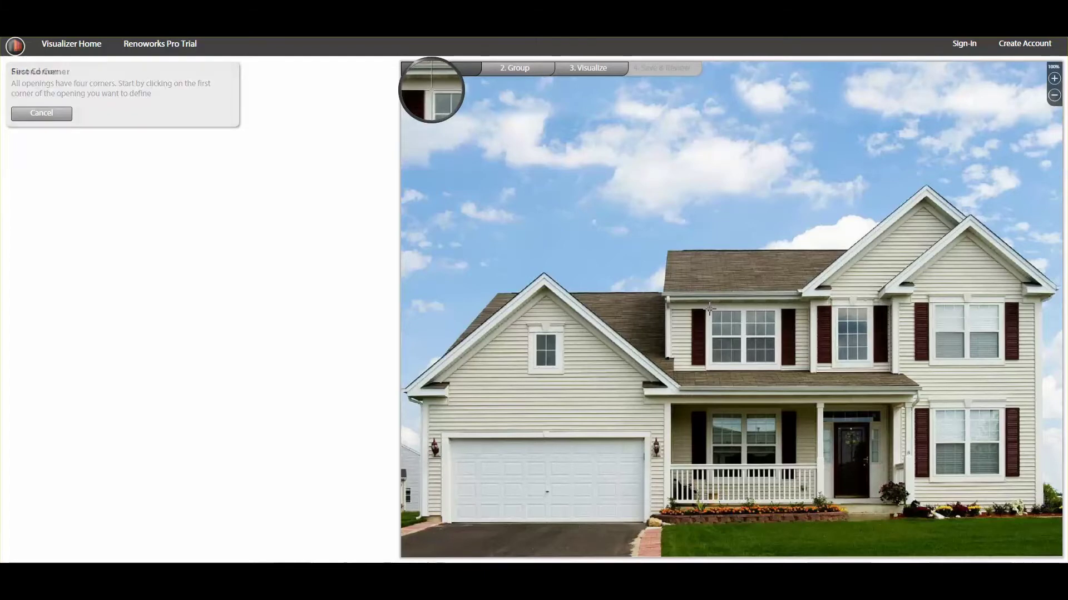
click(709, 365)
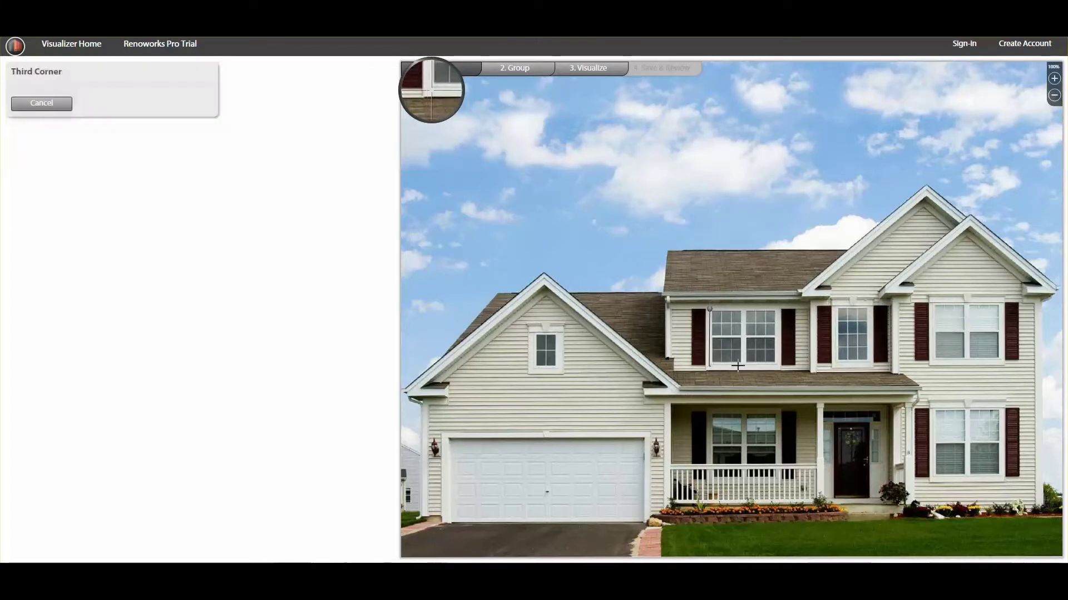
click(777, 366)
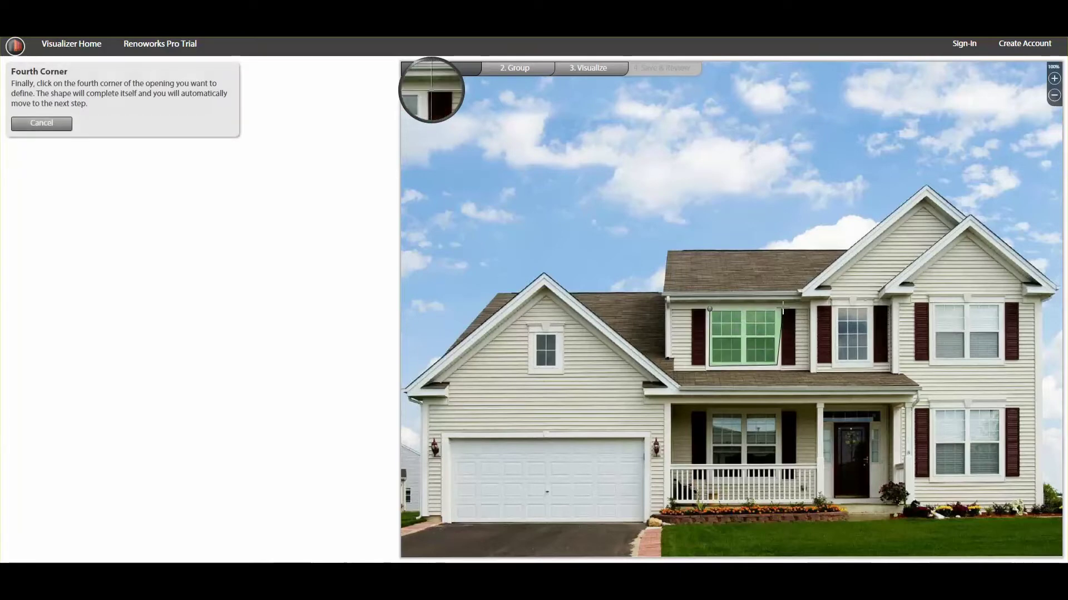
click(778, 308)
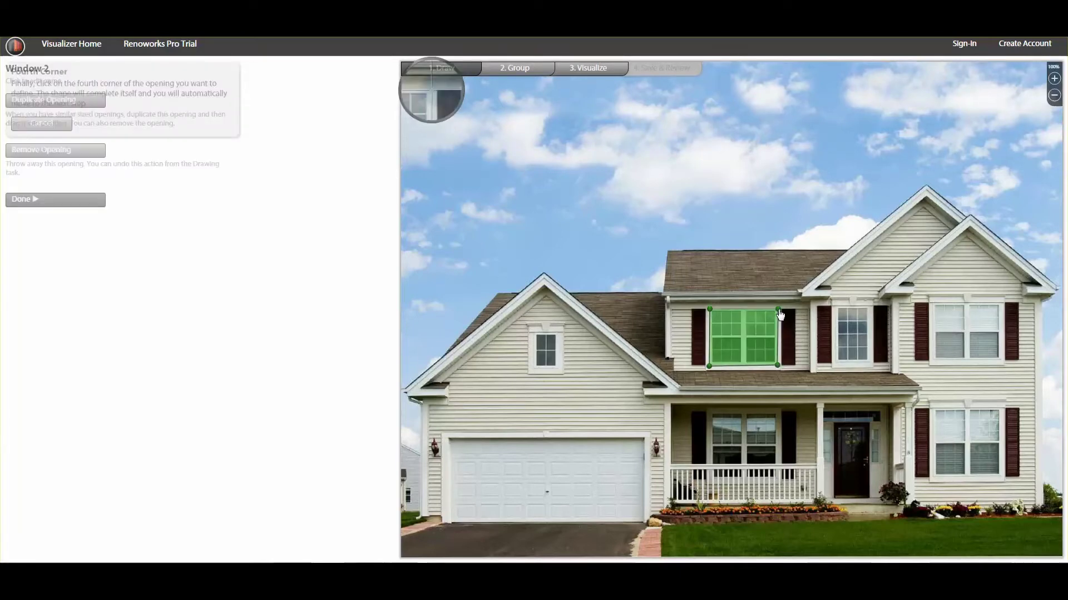
click(769, 358)
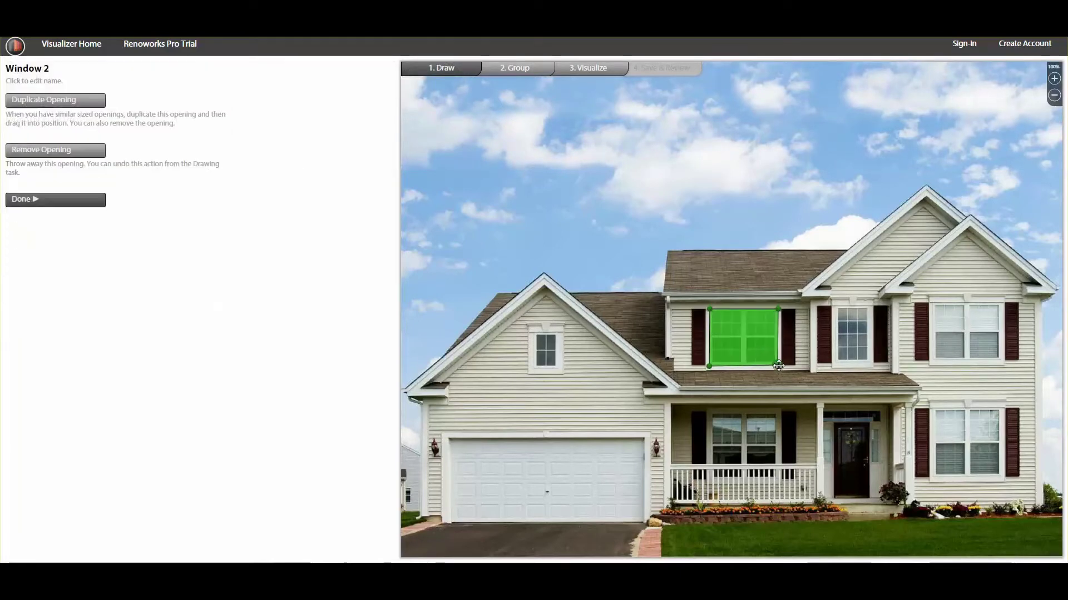
drag(778, 366, 777, 366)
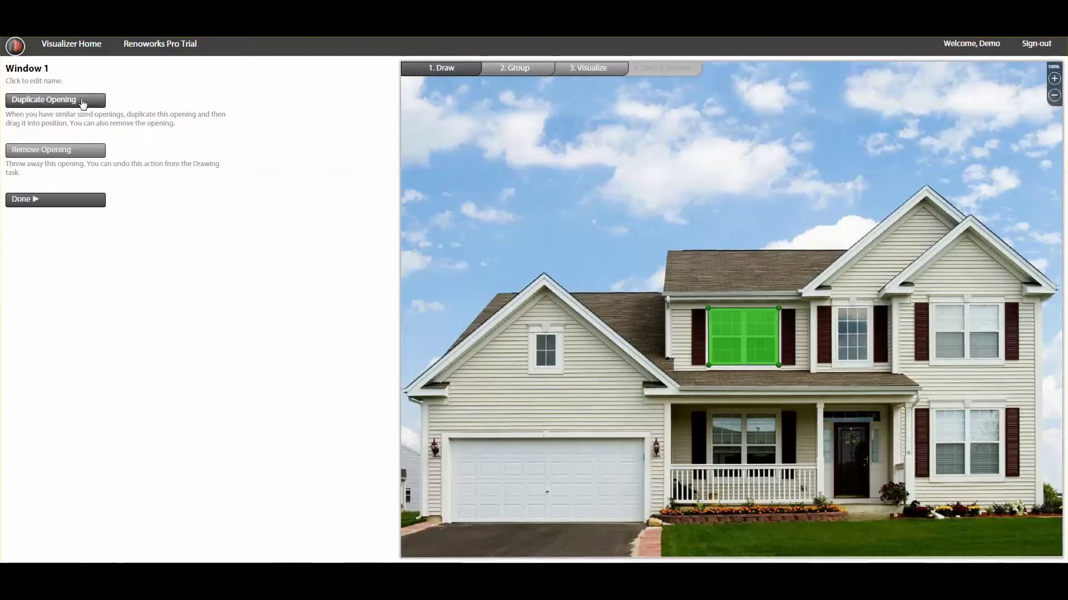
Duplicate the window mask and fit the copy over the upper-right window.
click(82, 101)
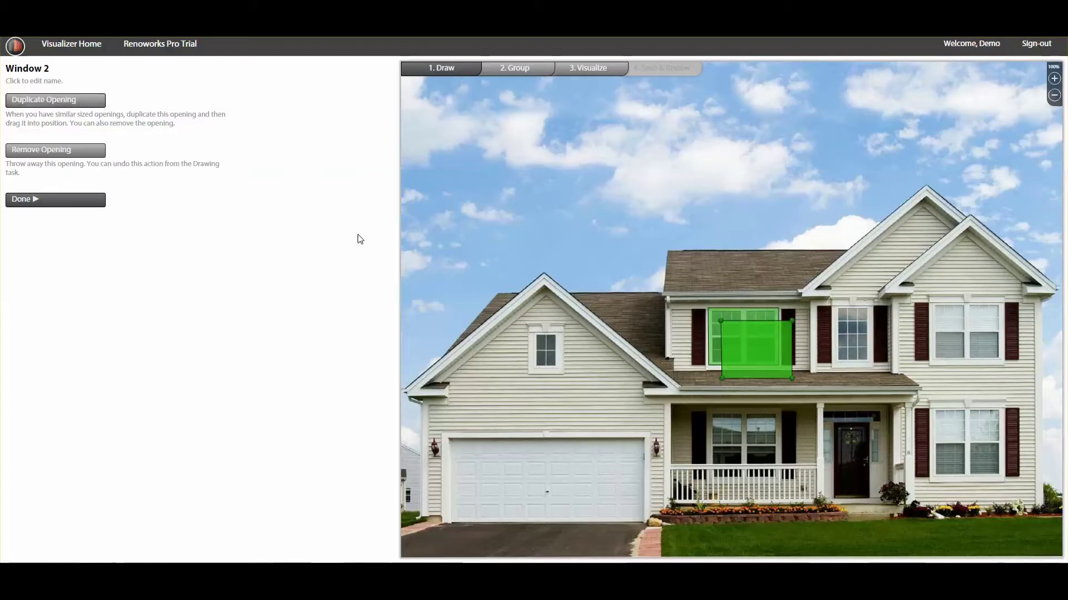
drag(770, 354, 933, 363)
drag(1003, 361, 1004, 363)
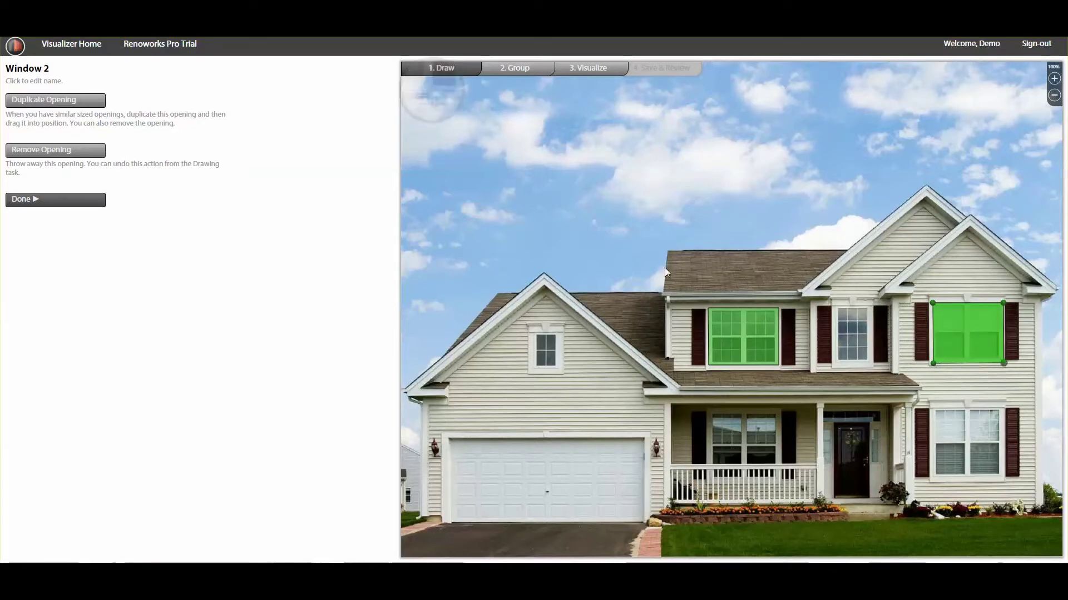
click(85, 206)
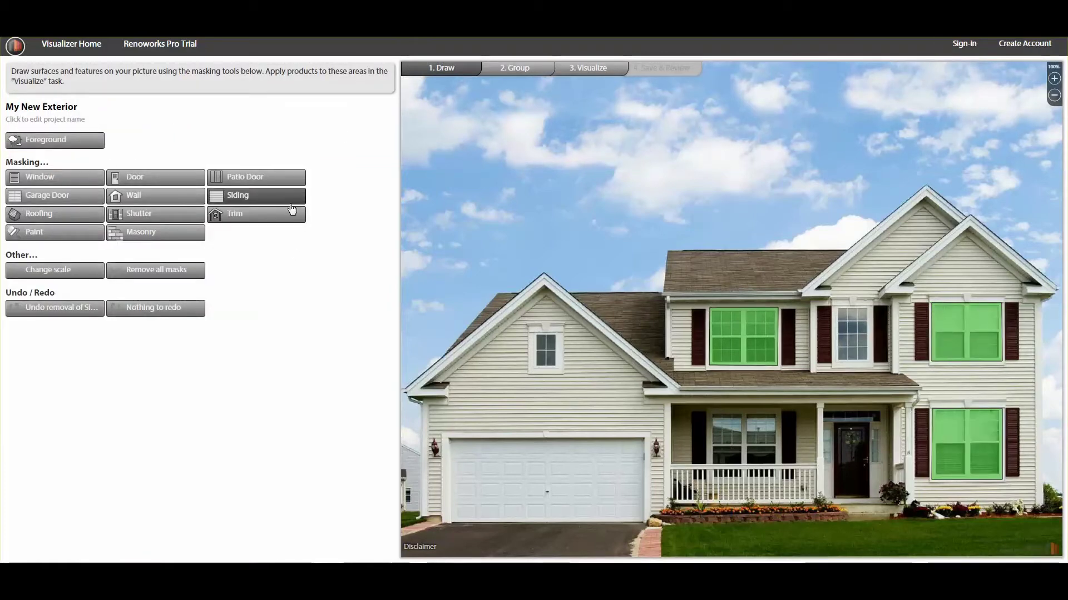
Outline a Siding surface from beside the garage up the right side to the gable apex.
click(291, 202)
click(651, 514)
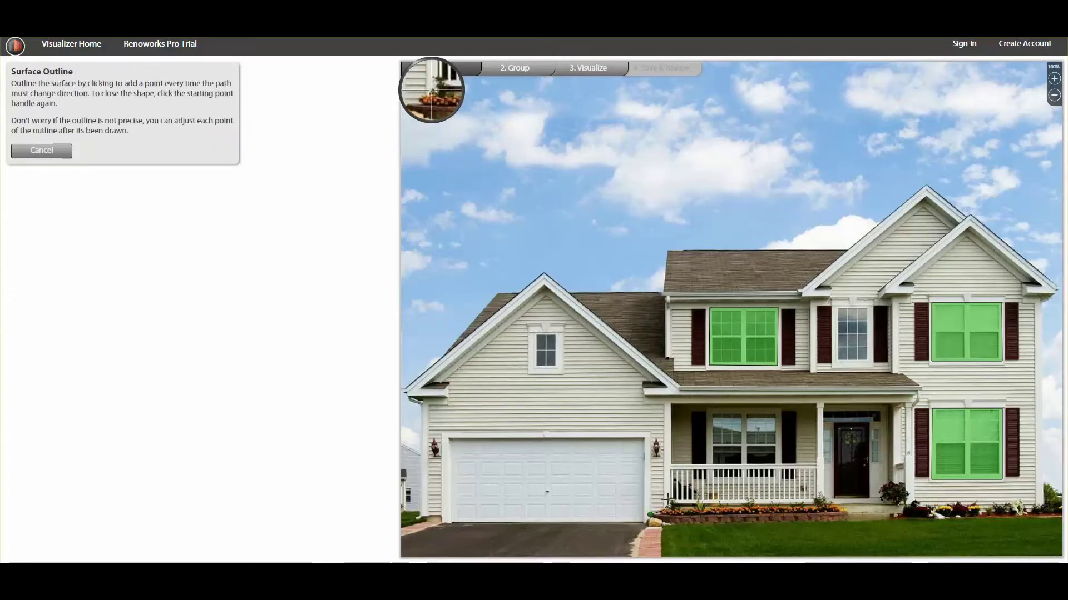
click(667, 501)
click(664, 405)
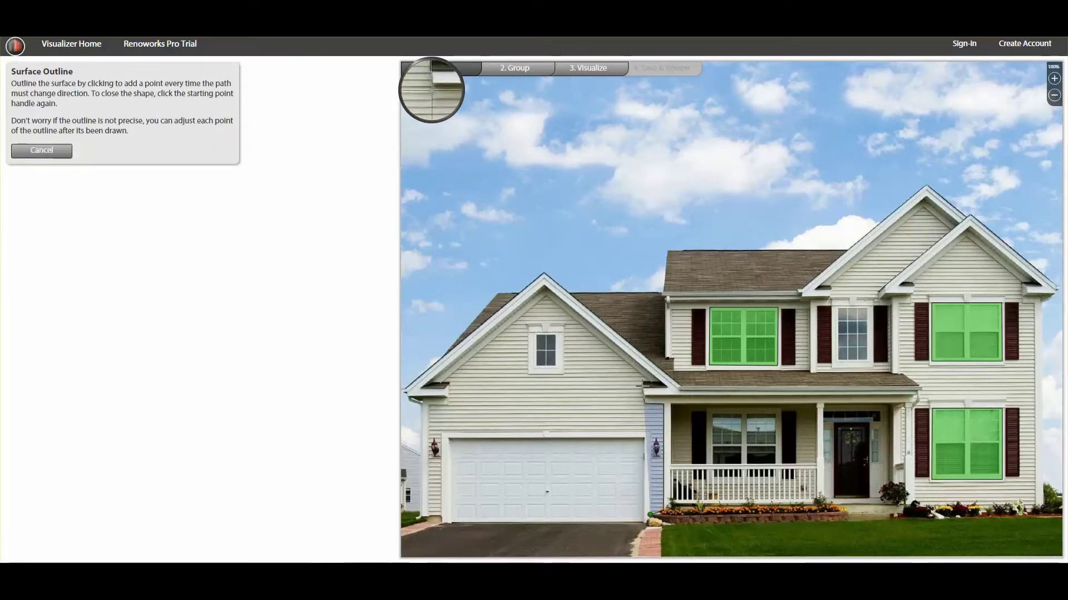
click(646, 385)
click(544, 294)
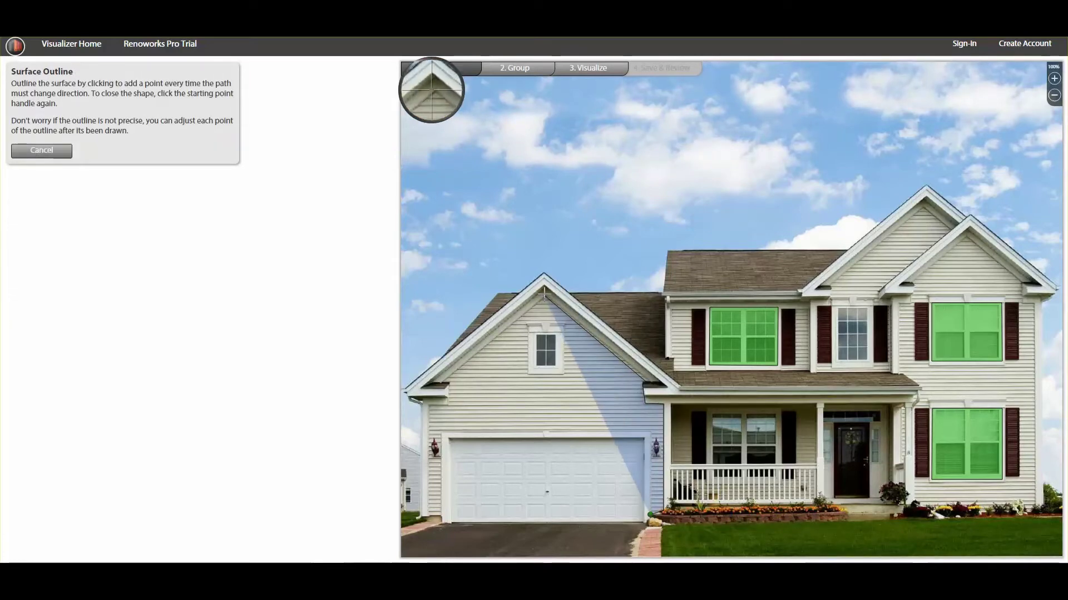
Continue the outline down the left eave and garage wall, closing it as Siding 4.
click(448, 384)
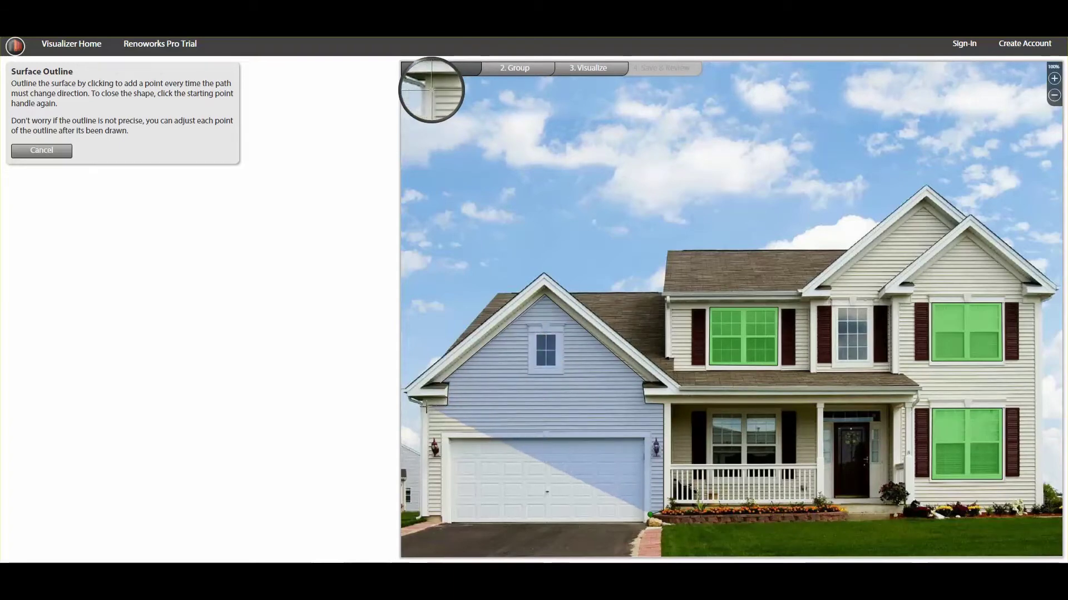
click(435, 503)
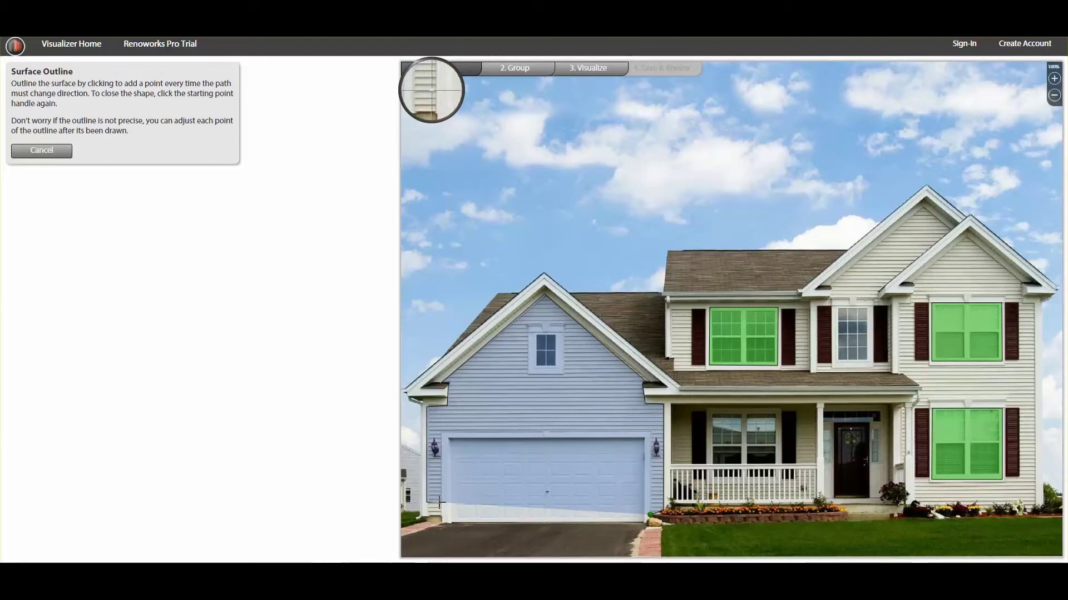
click(441, 435)
click(650, 434)
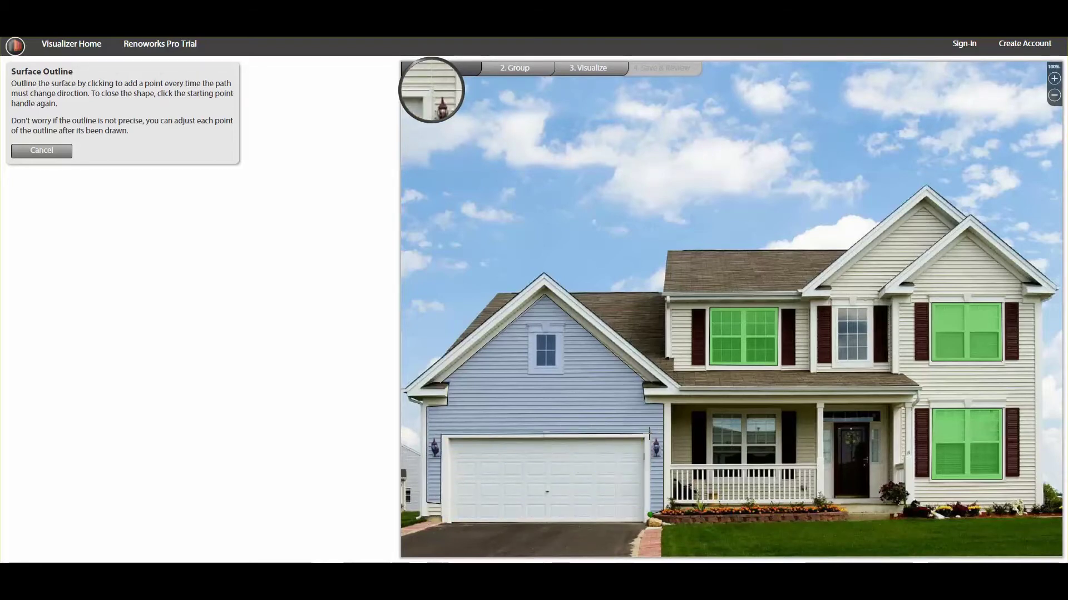
click(650, 514)
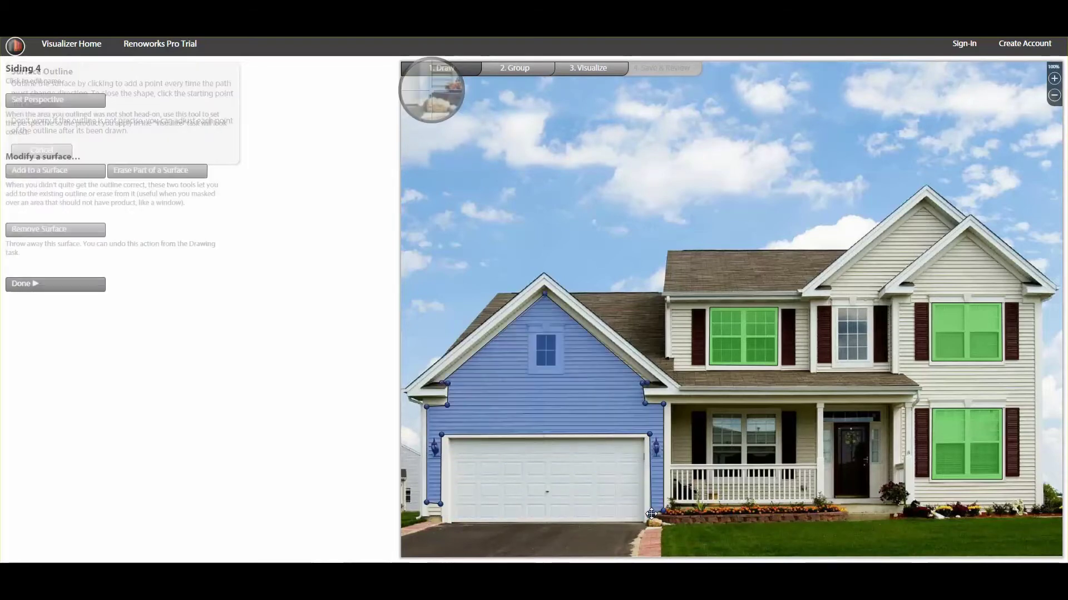
click(1054, 84)
Center the garage gable and snap the right-side and apex outline points onto the wall edges.
click(1053, 117)
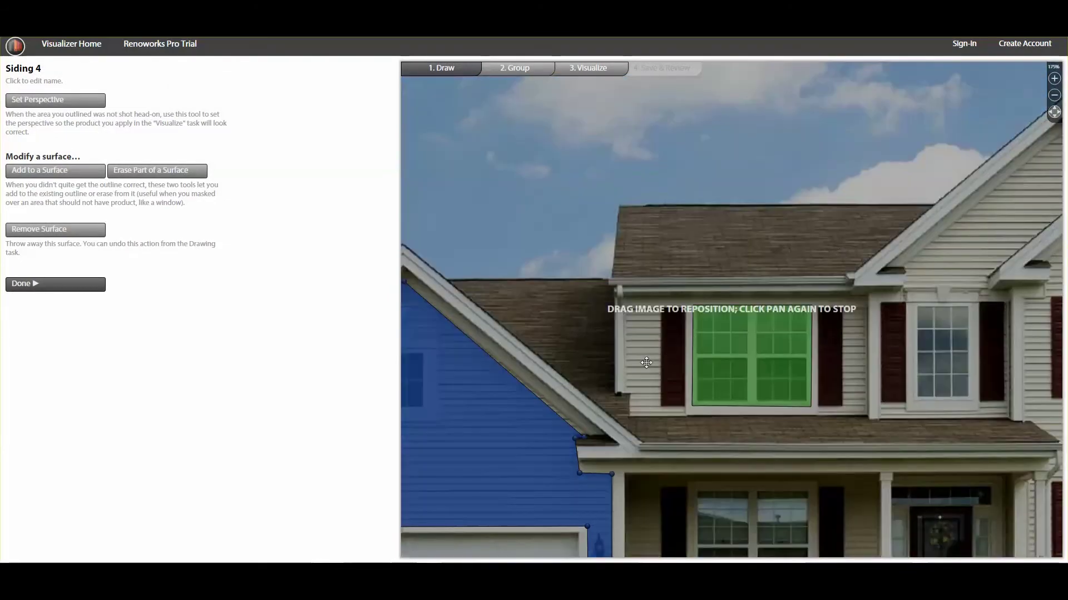
drag(721, 359, 969, 241)
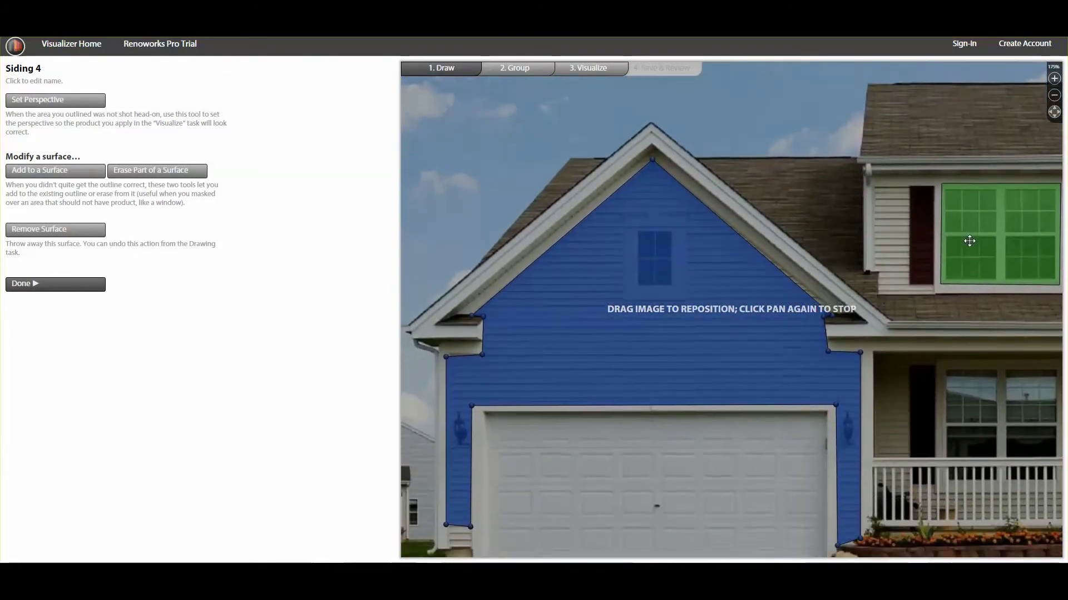
click(1054, 114)
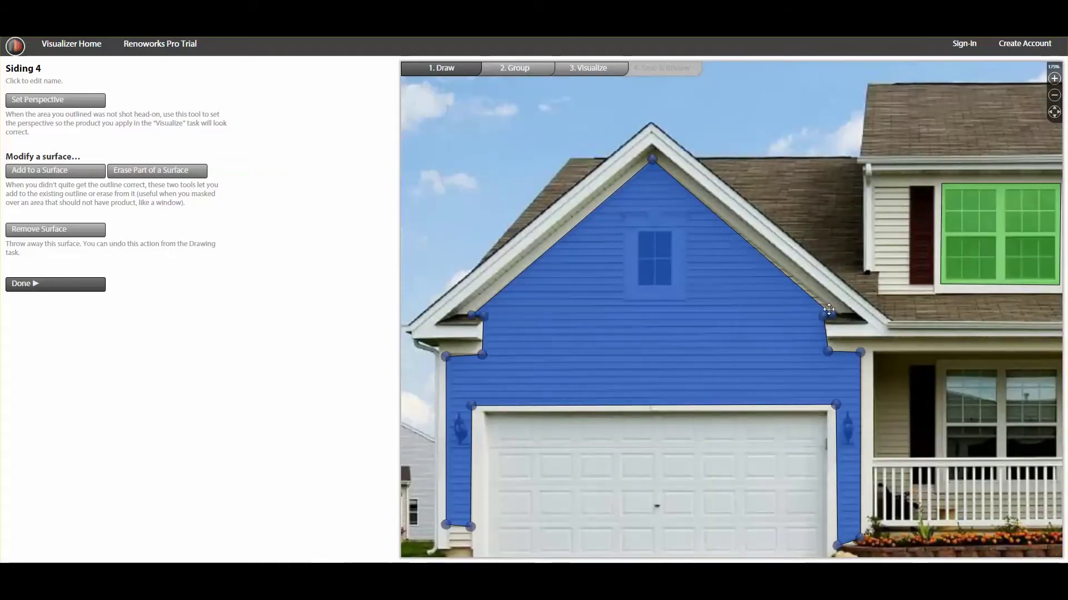
drag(831, 315, 840, 314)
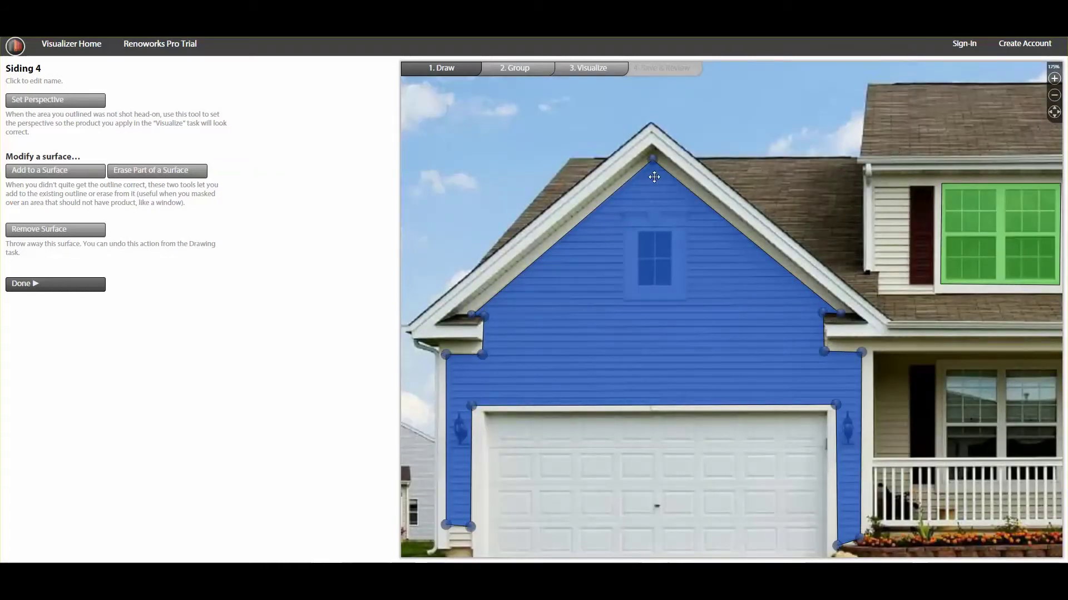
drag(652, 160, 658, 162)
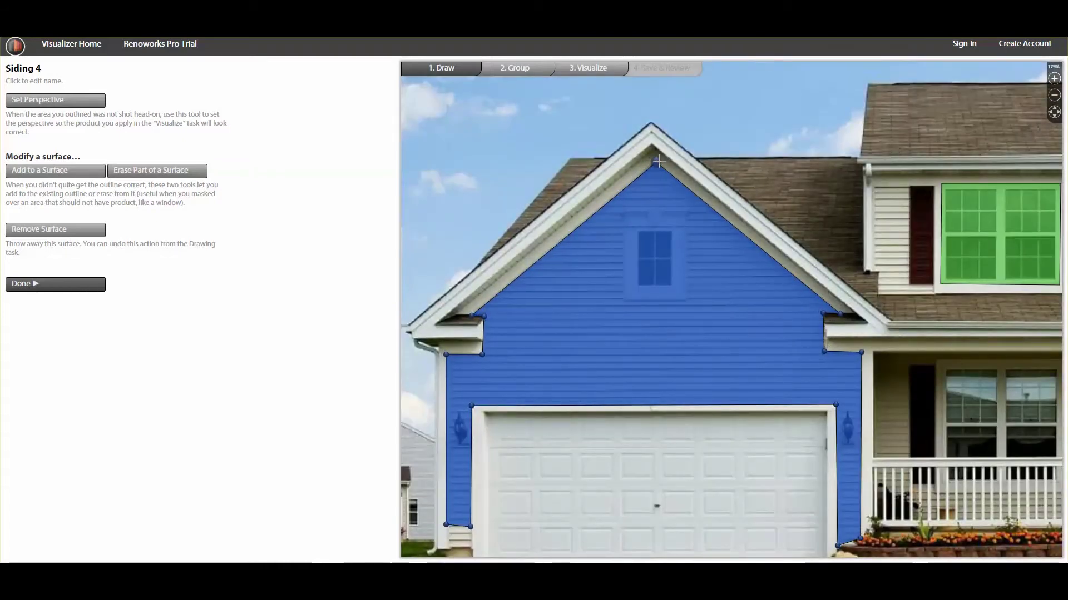
Erase the small gable window from the siding surface with a four-point outline.
click(178, 175)
click(623, 217)
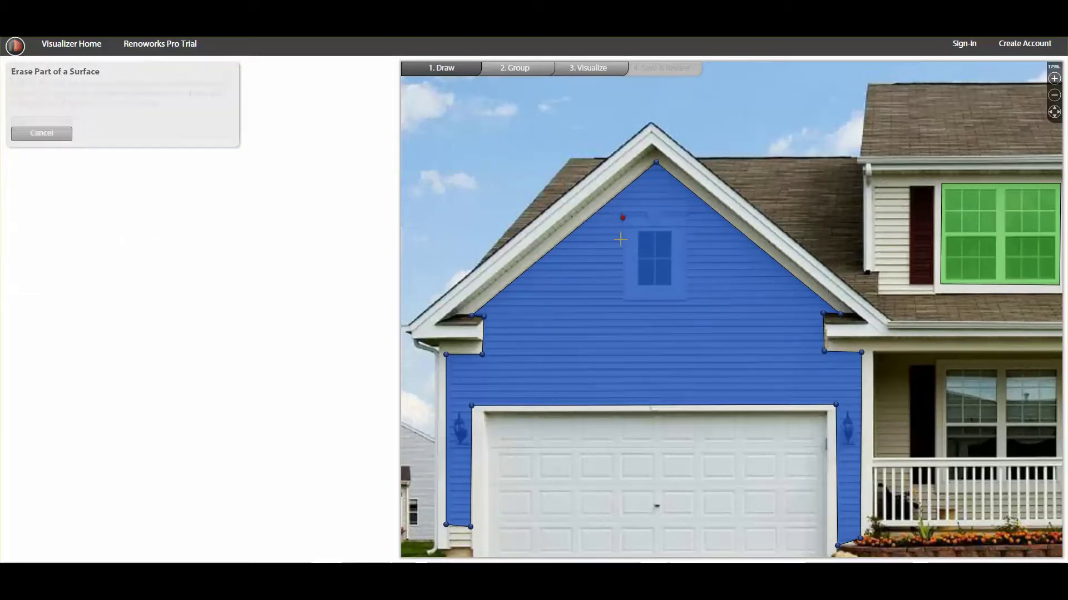
click(622, 300)
click(685, 302)
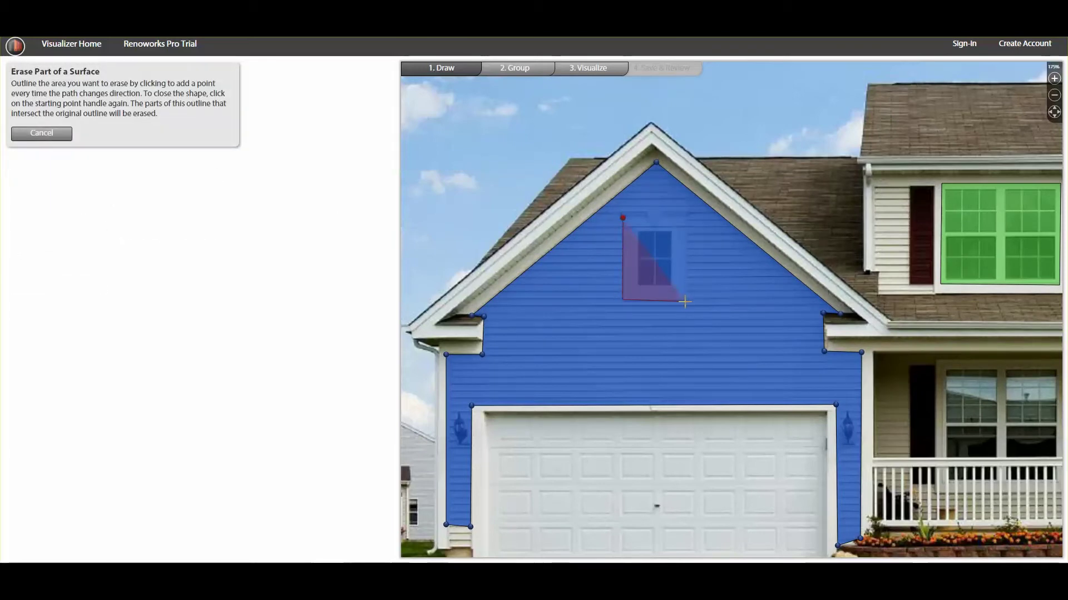
click(687, 211)
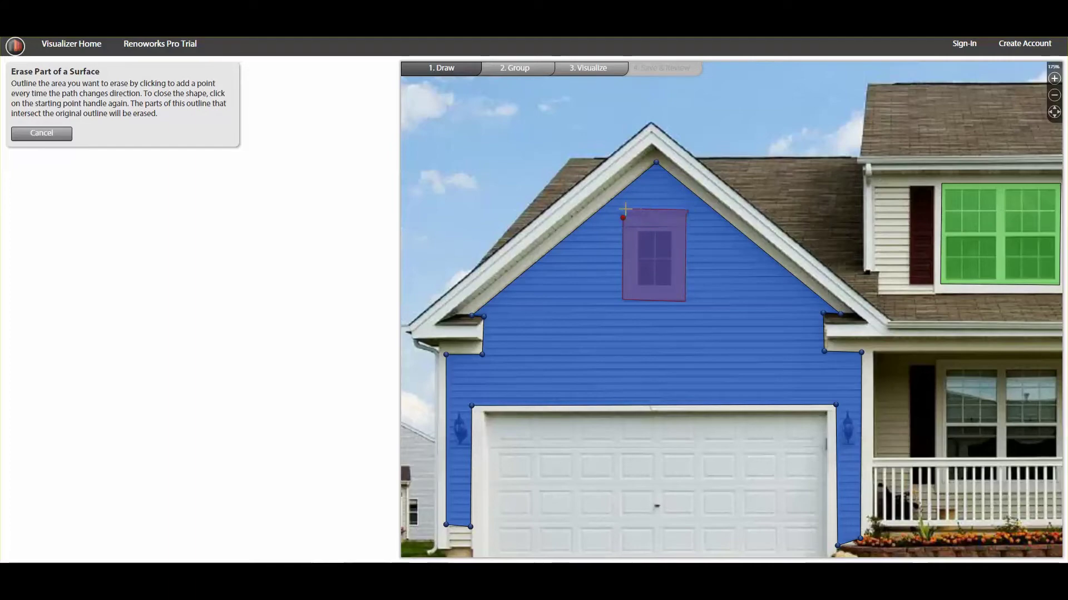
click(623, 218)
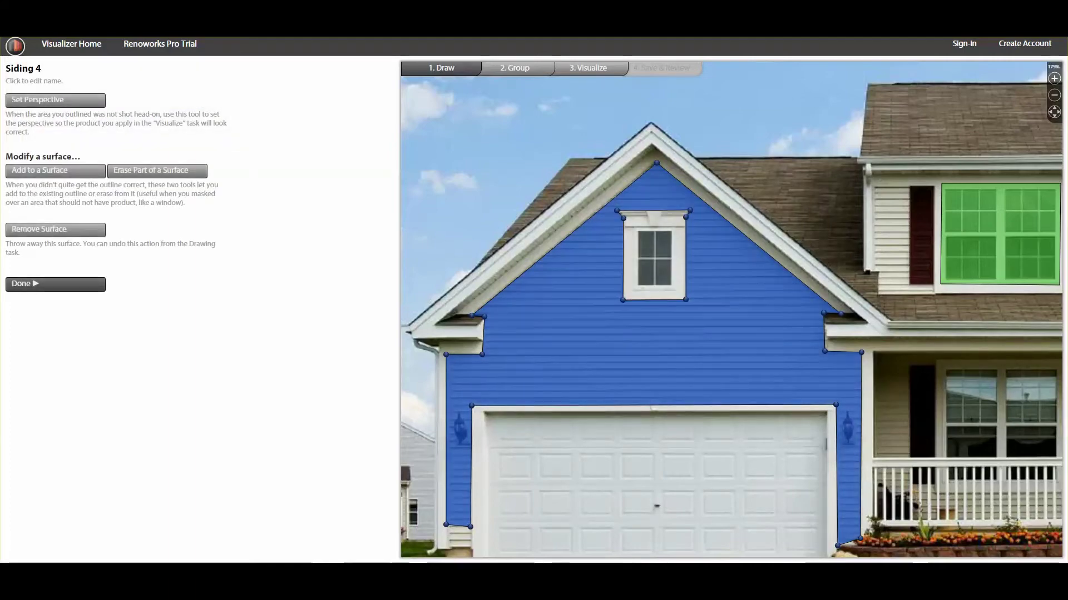
Add a small area at the garage's bottom-left corner to the siding surface and finish editing.
click(1054, 95)
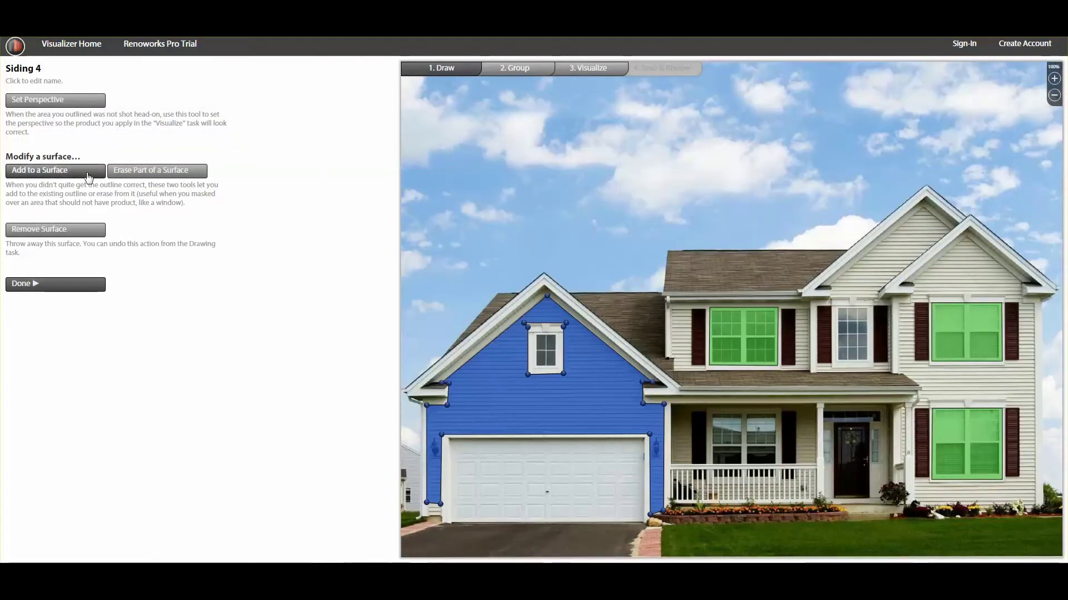
click(67, 170)
click(428, 516)
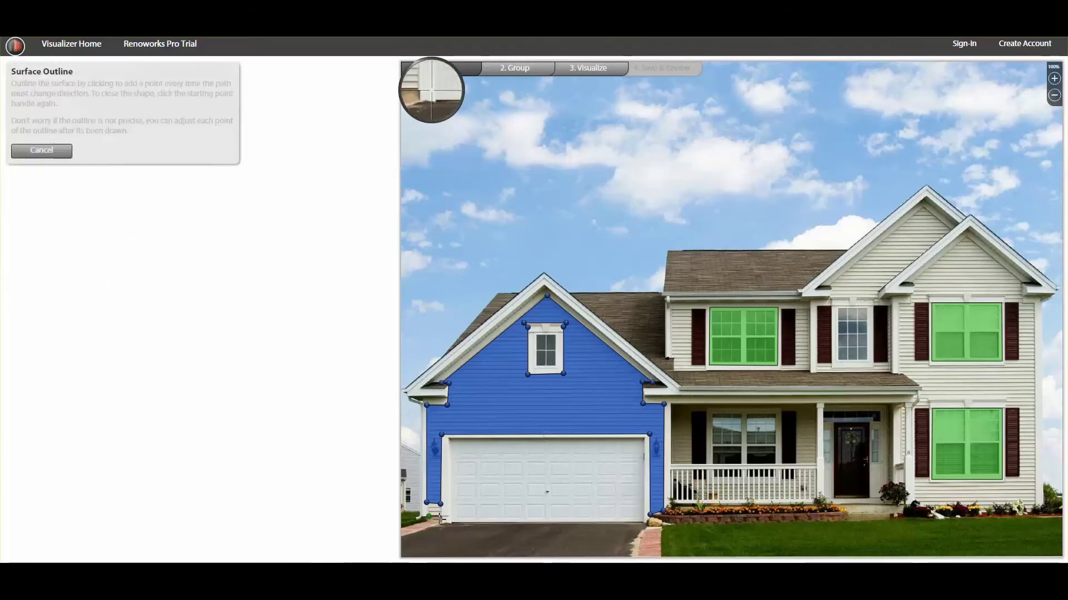
click(441, 518)
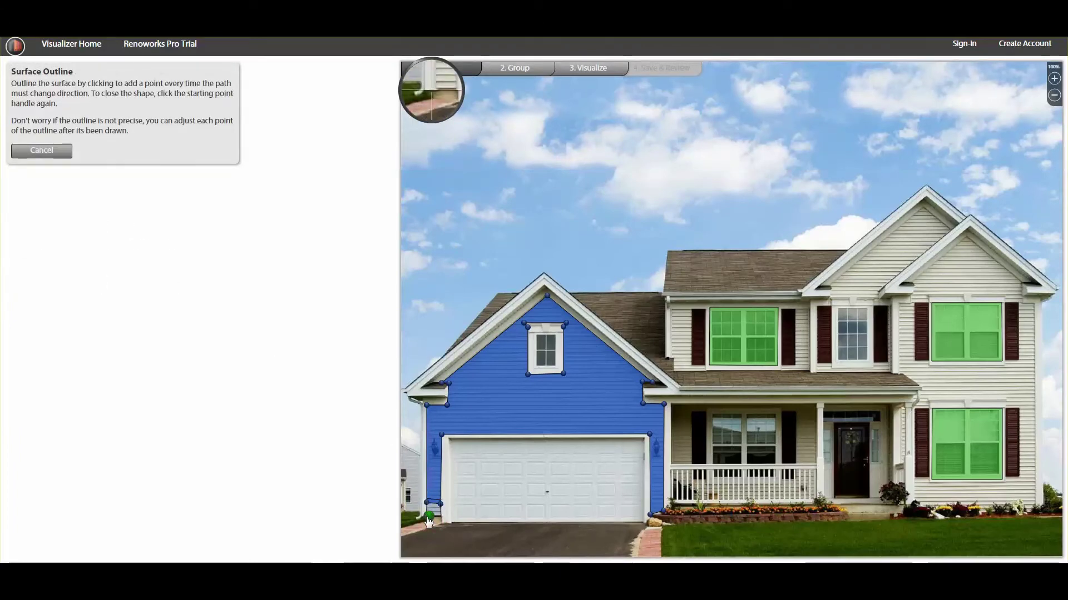
click(425, 516)
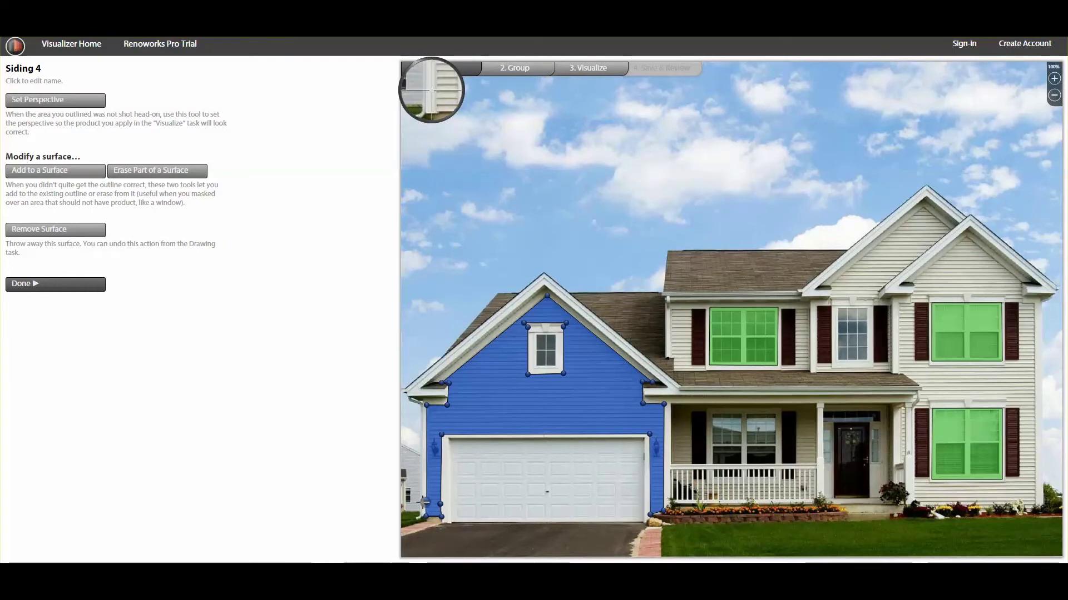
click(95, 284)
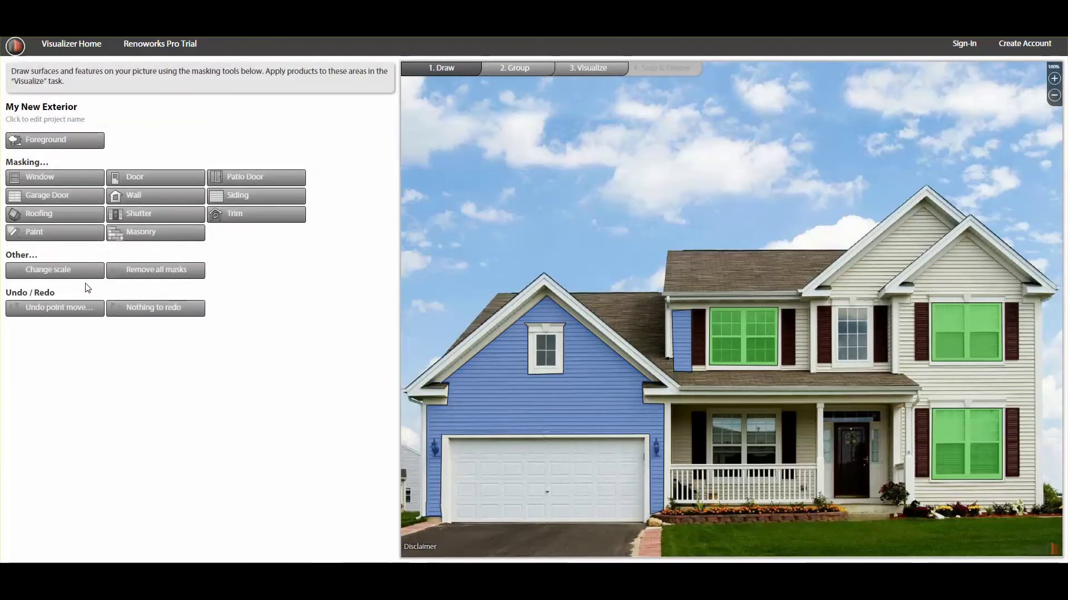
Remove the upper-middle window mask, then undo to restore it.
click(737, 324)
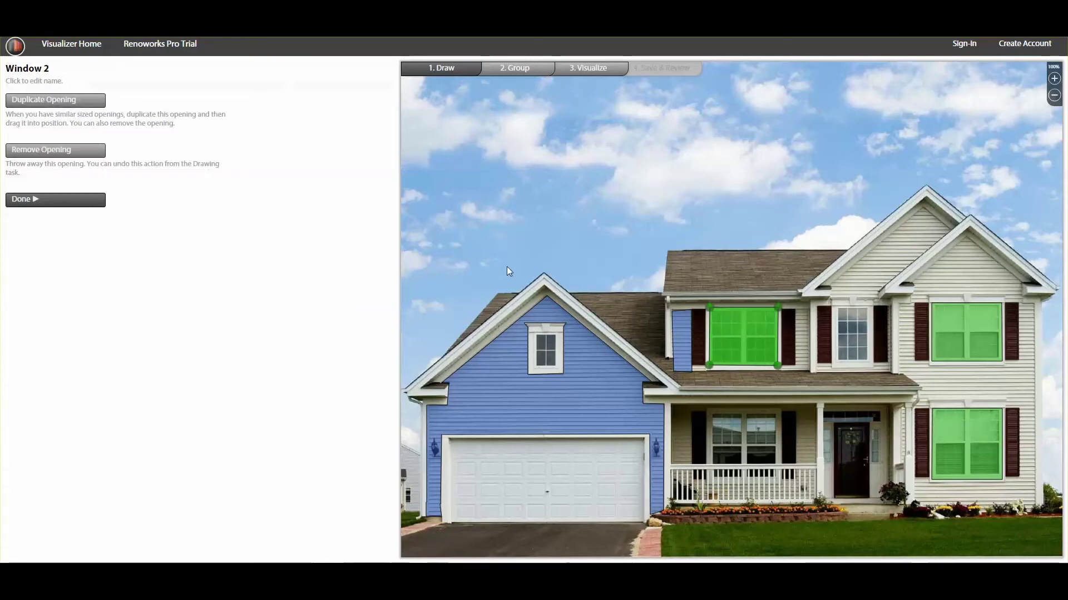
click(79, 152)
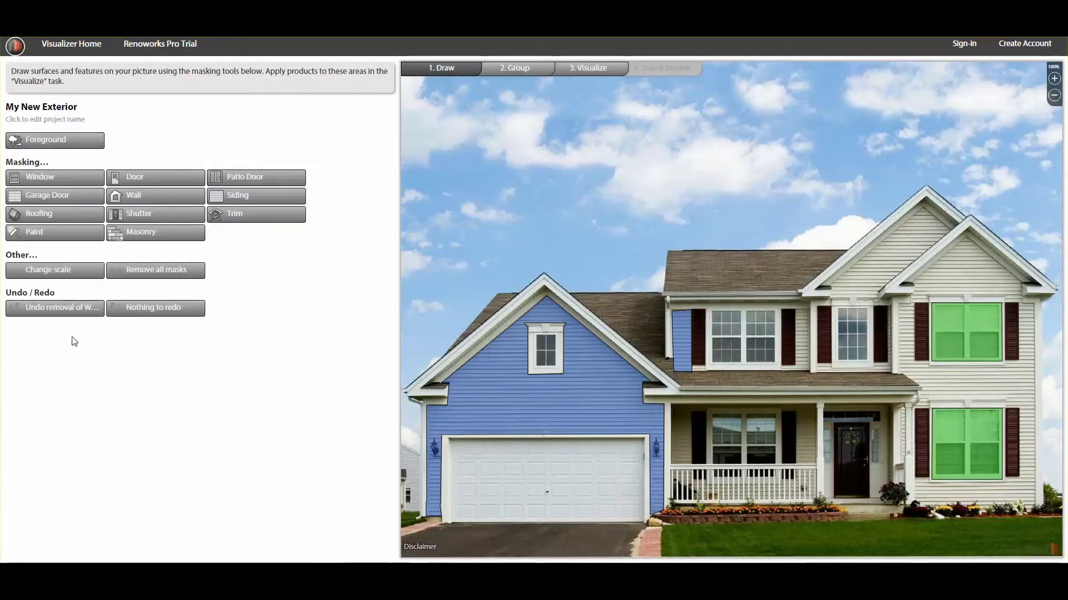
click(65, 309)
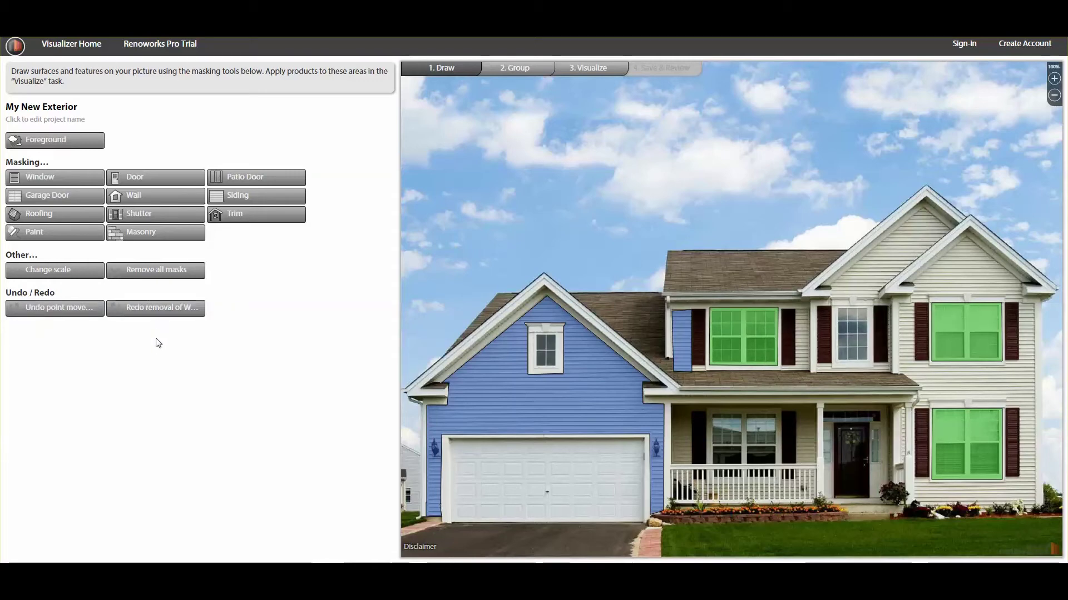
Outline the upper main roof as a Roofing 1 surface.
click(89, 214)
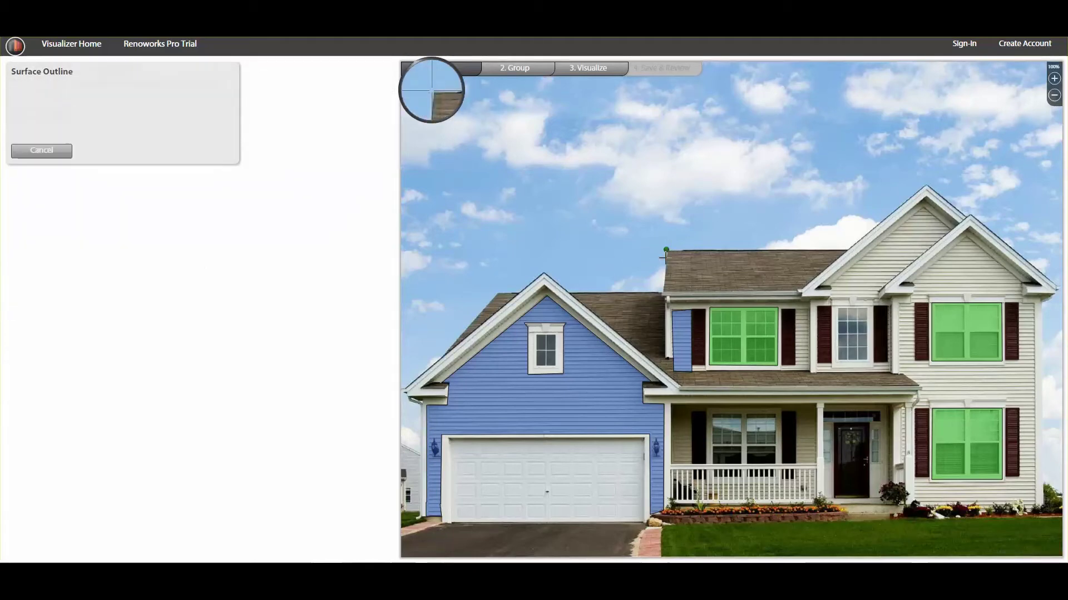
click(797, 291)
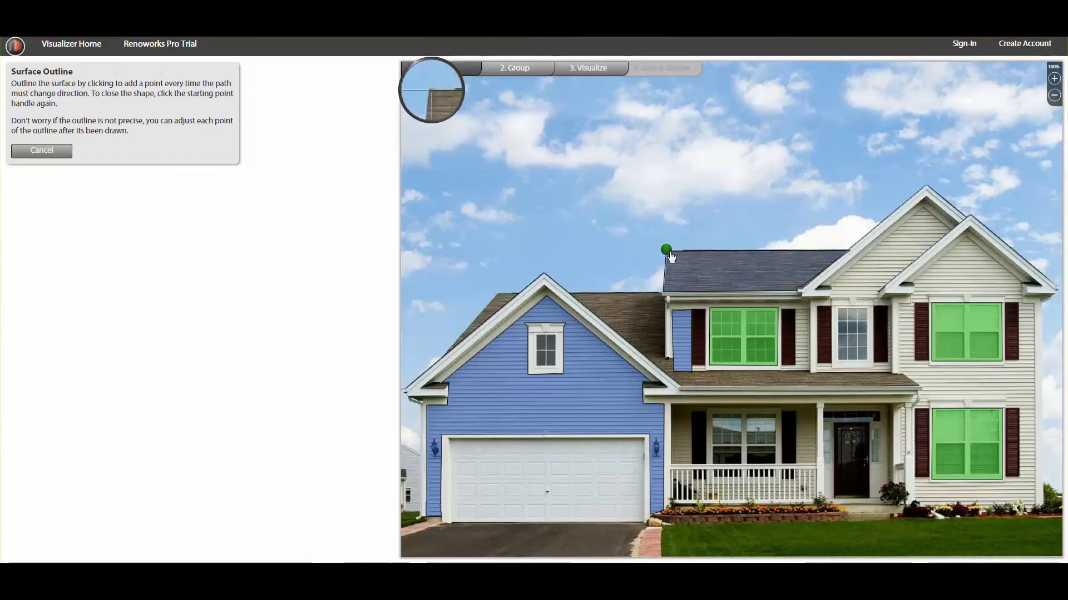
click(666, 250)
Align the perspective rectangle's four corners to the upper roof, apply it, and finish.
click(60, 111)
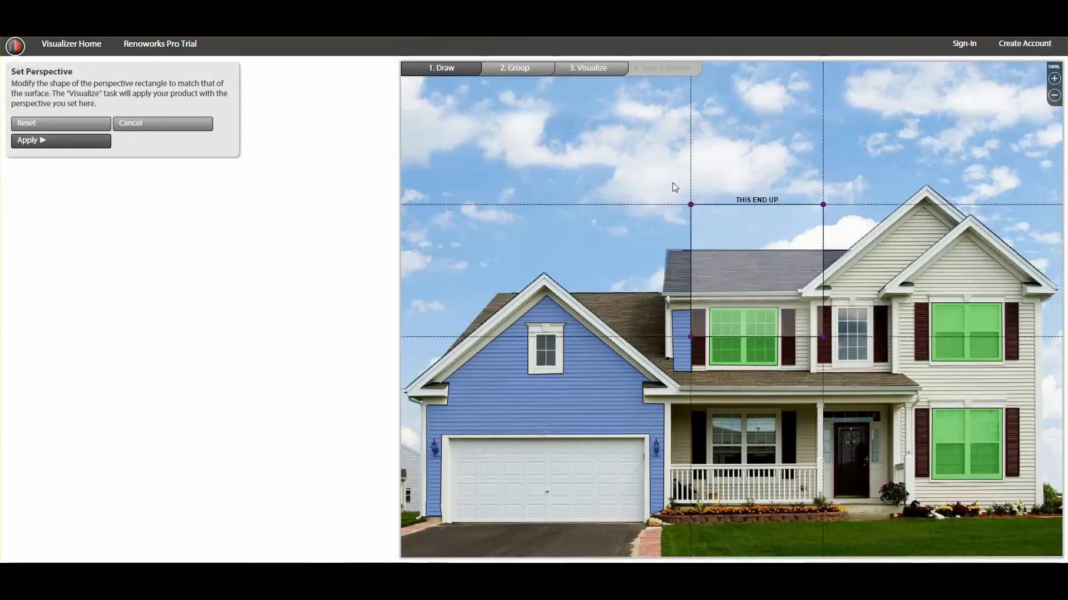
drag(689, 204, 665, 248)
drag(689, 336, 659, 291)
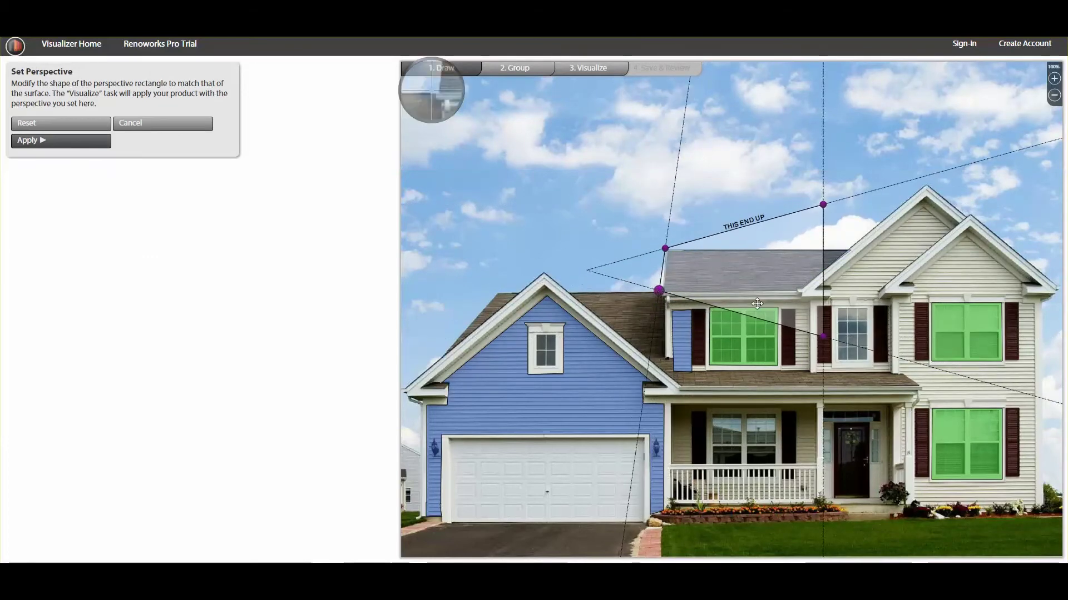
drag(821, 337, 862, 291)
drag(823, 204, 854, 249)
click(103, 144)
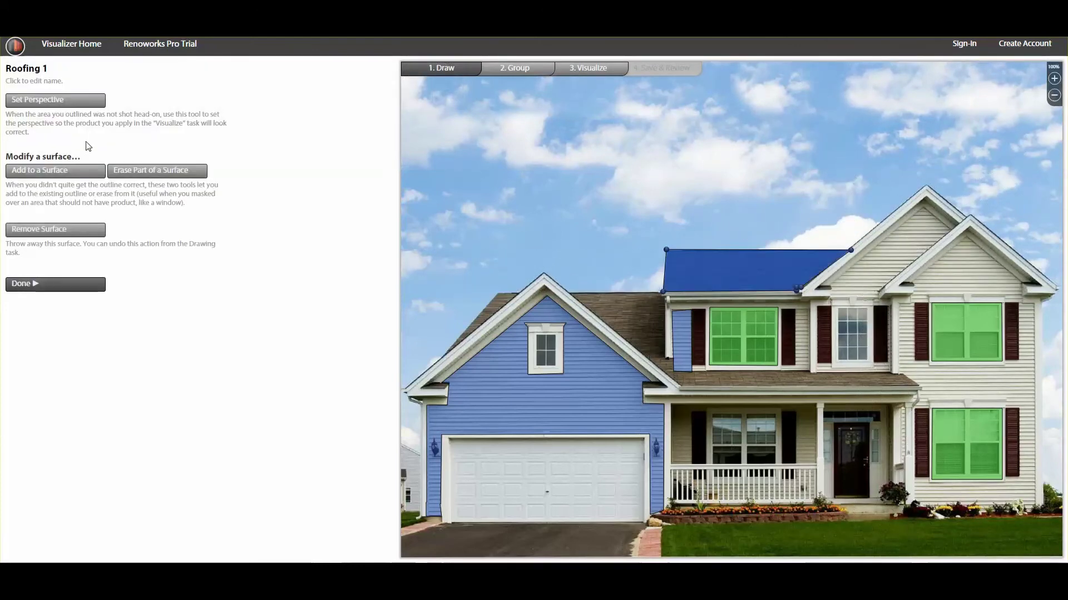
click(33, 284)
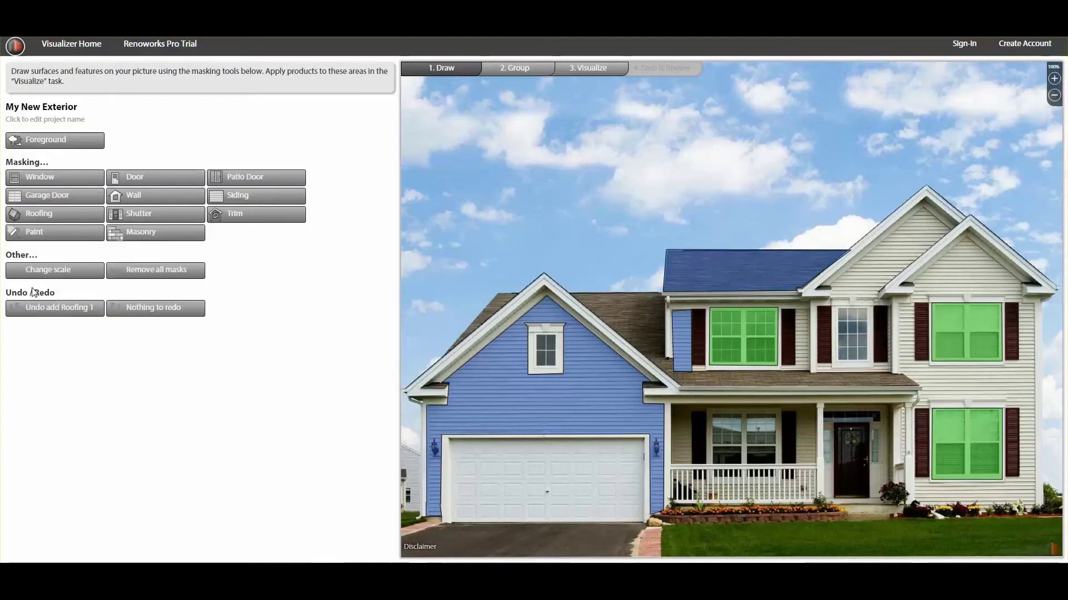
Mask Foreground 1 in front of the house, then start an added area at the lawn edge.
click(57, 142)
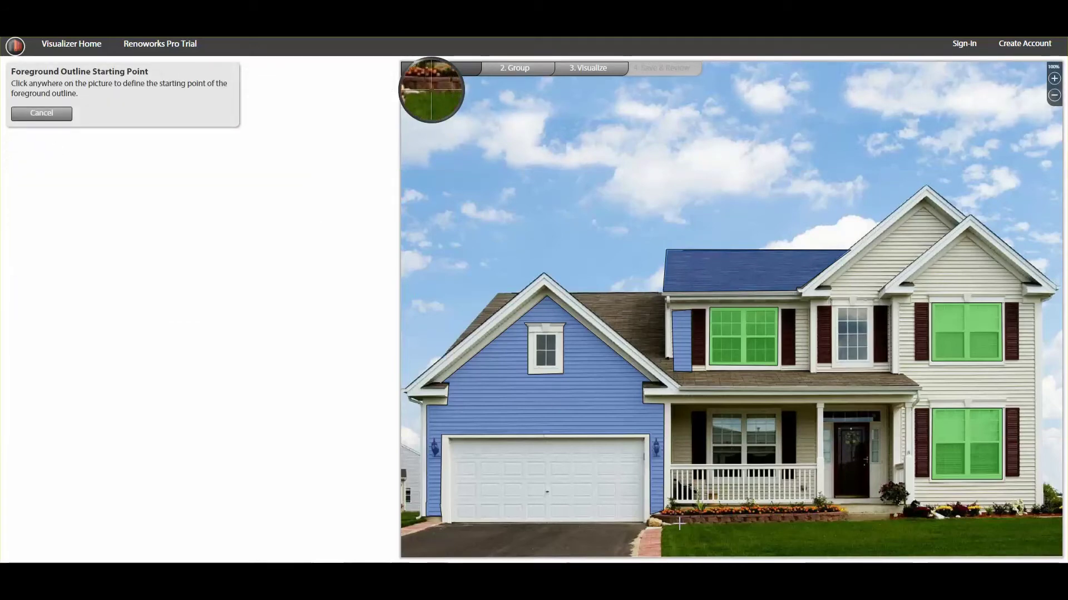
click(904, 506)
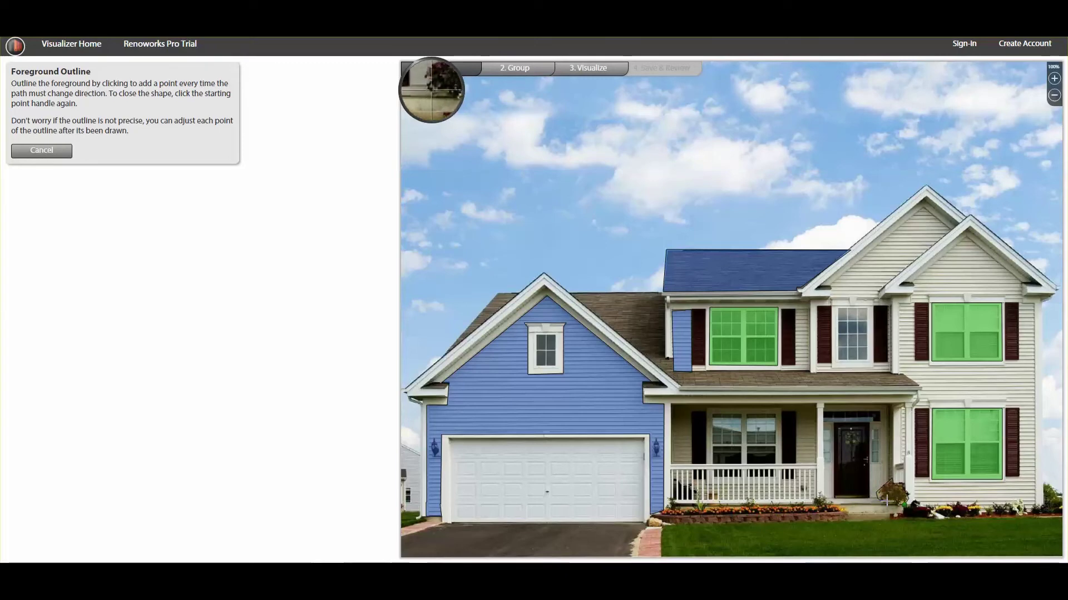
click(904, 506)
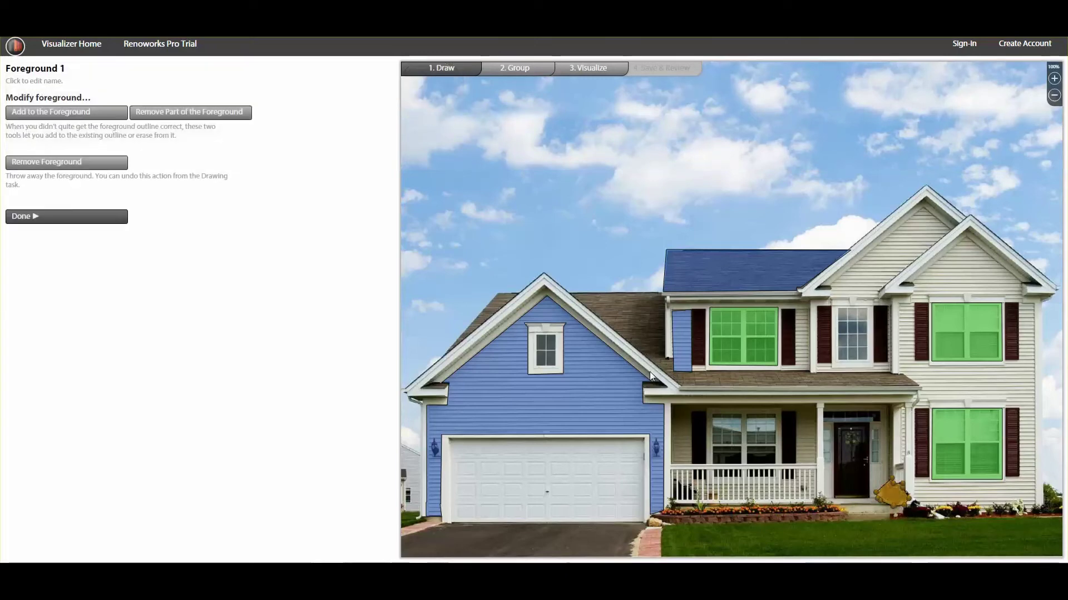
click(108, 114)
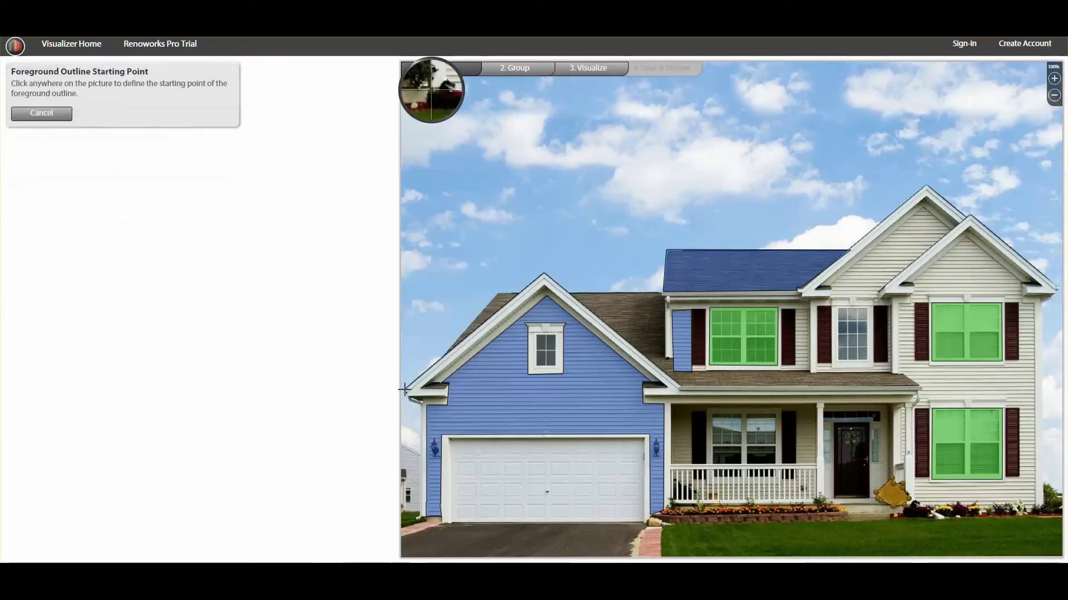
click(846, 520)
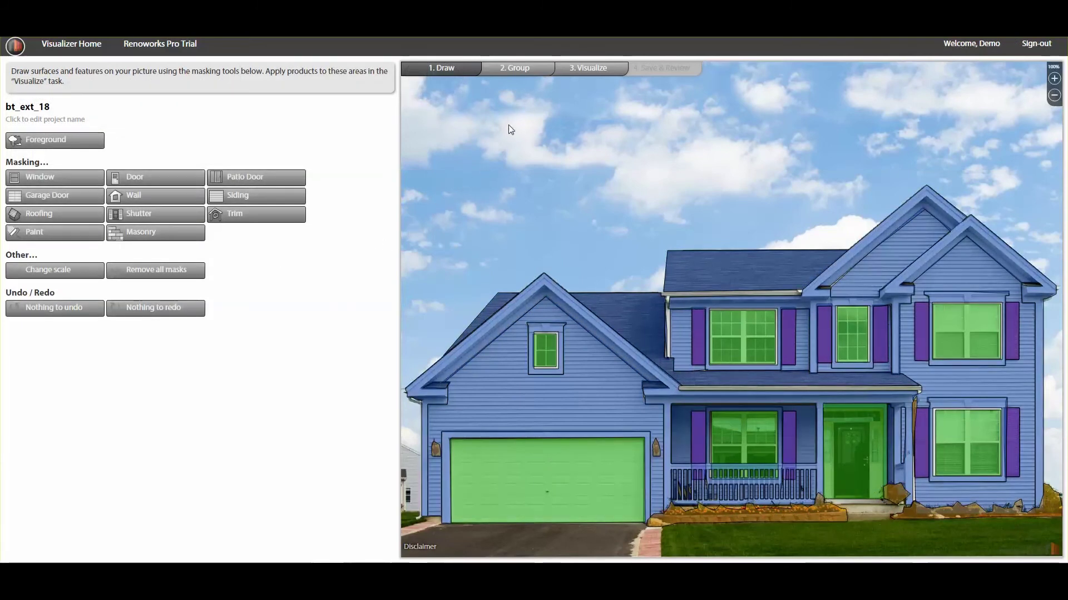
Group the garage gable, right gables, lower wall and porch wall siding surfaces.
click(540, 78)
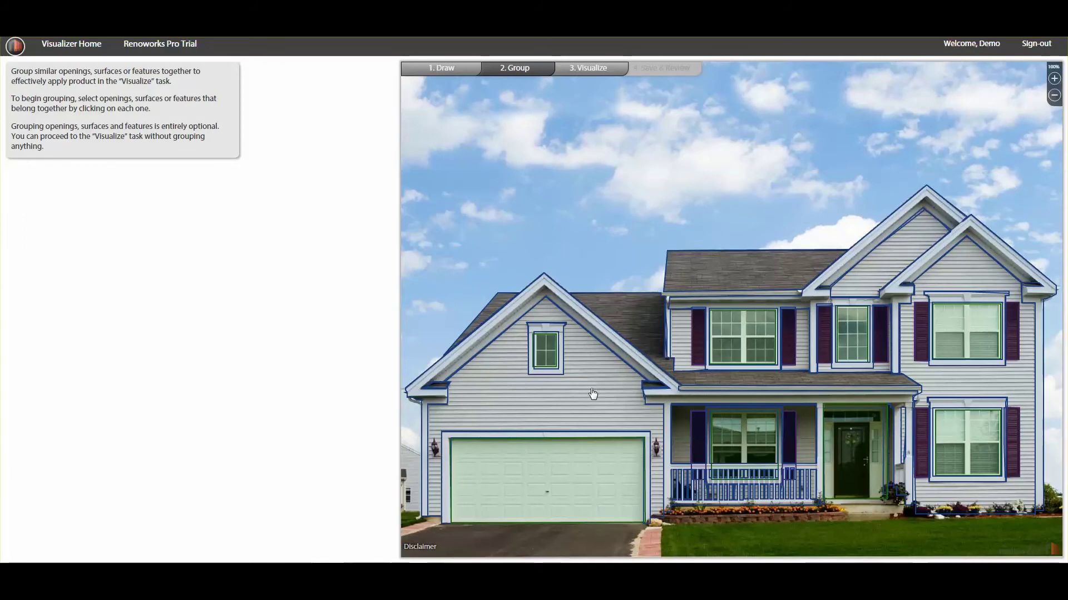
click(625, 367)
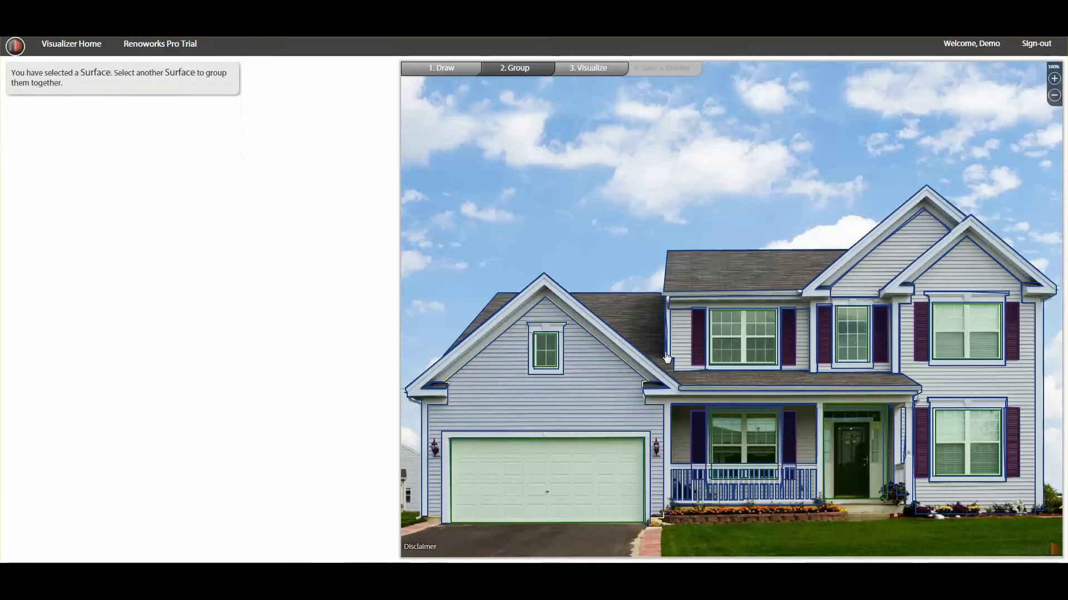
click(901, 261)
click(962, 267)
click(810, 443)
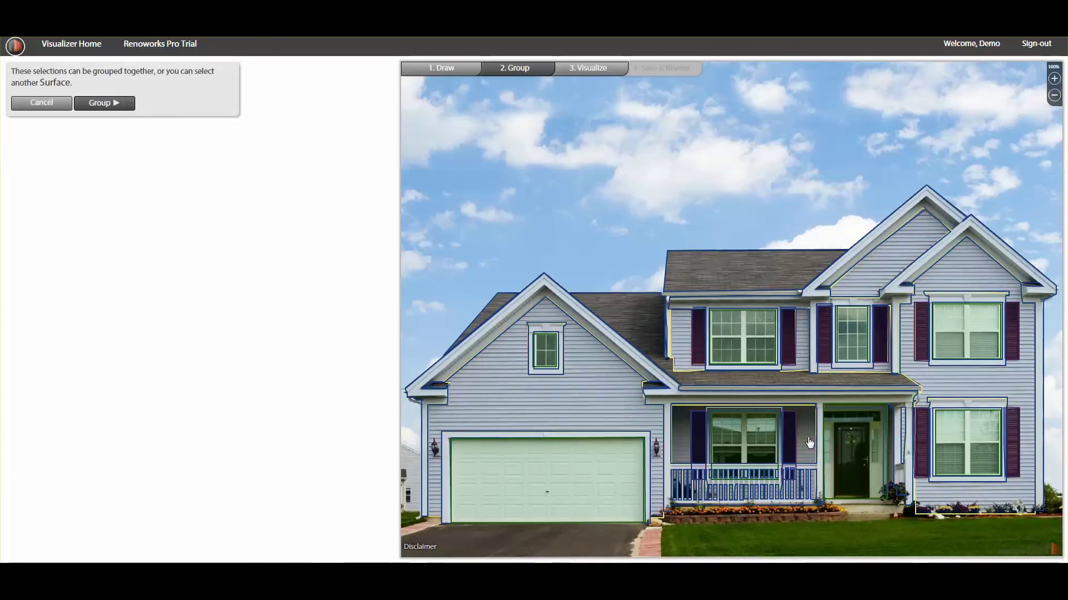
click(93, 105)
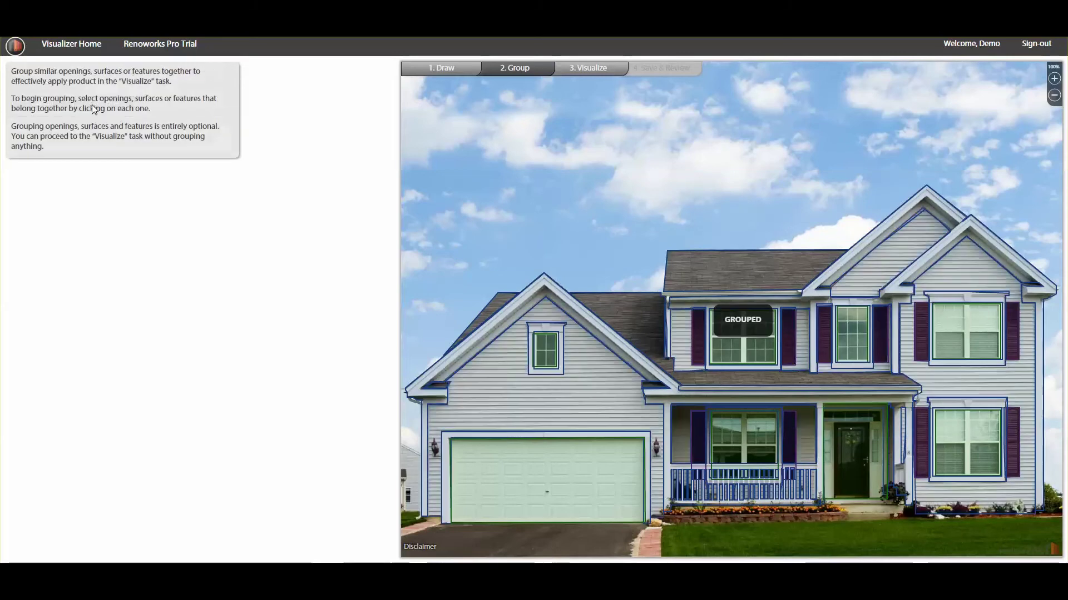
Group the garage roof with the upper roof.
click(647, 321)
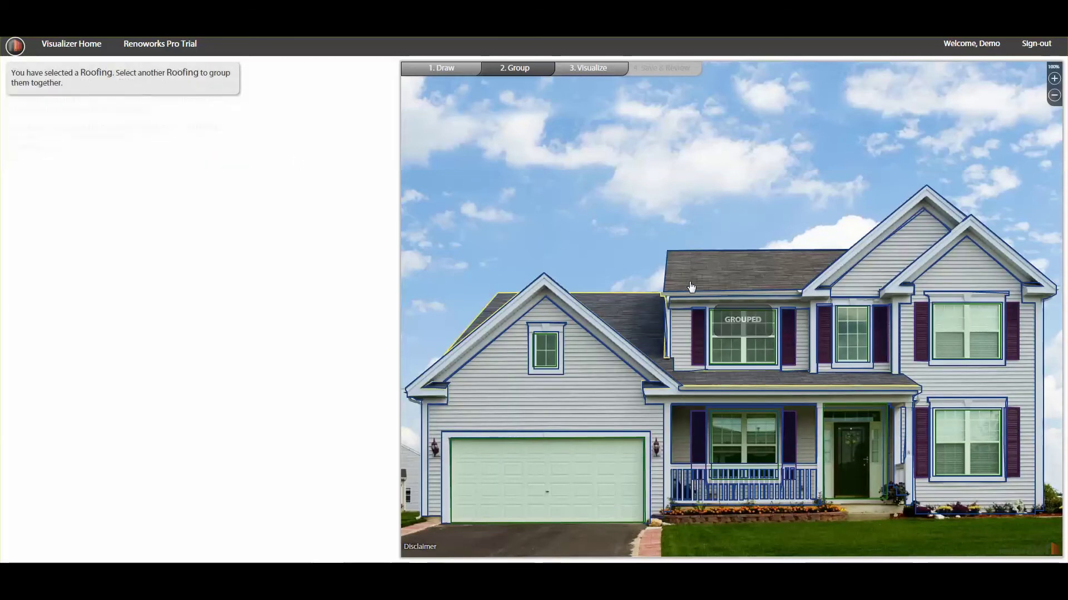
click(692, 285)
click(93, 105)
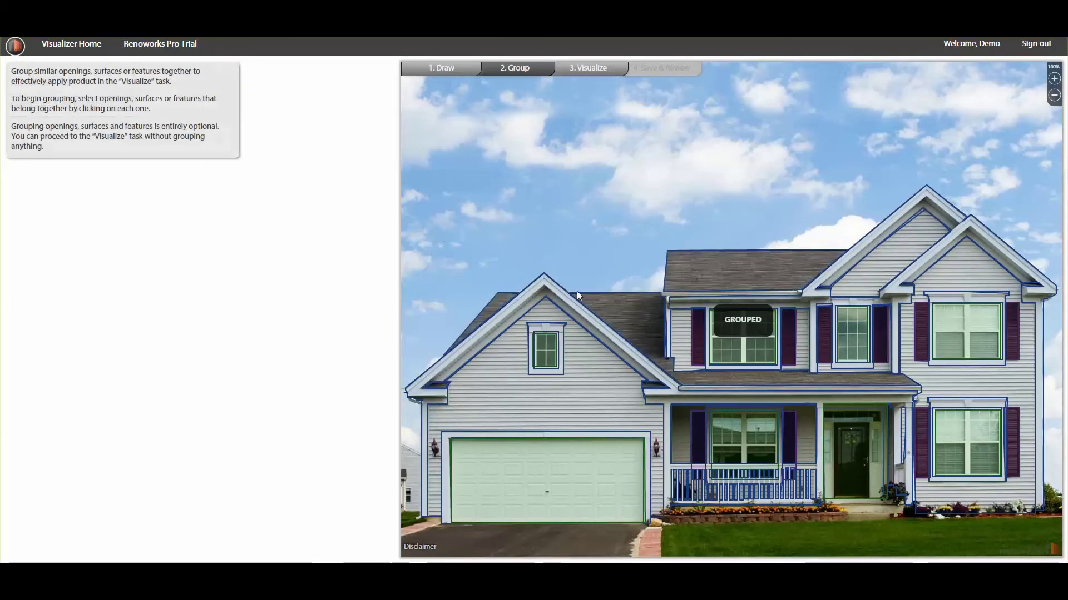
Group the upper-middle, second upper and lower-right windows.
click(751, 350)
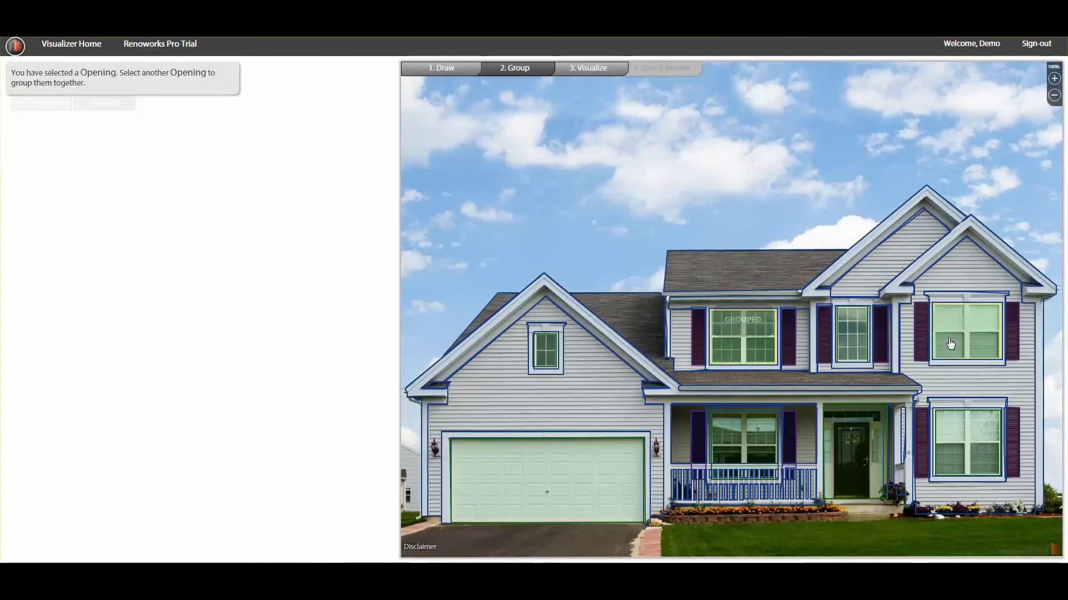
click(967, 334)
click(973, 445)
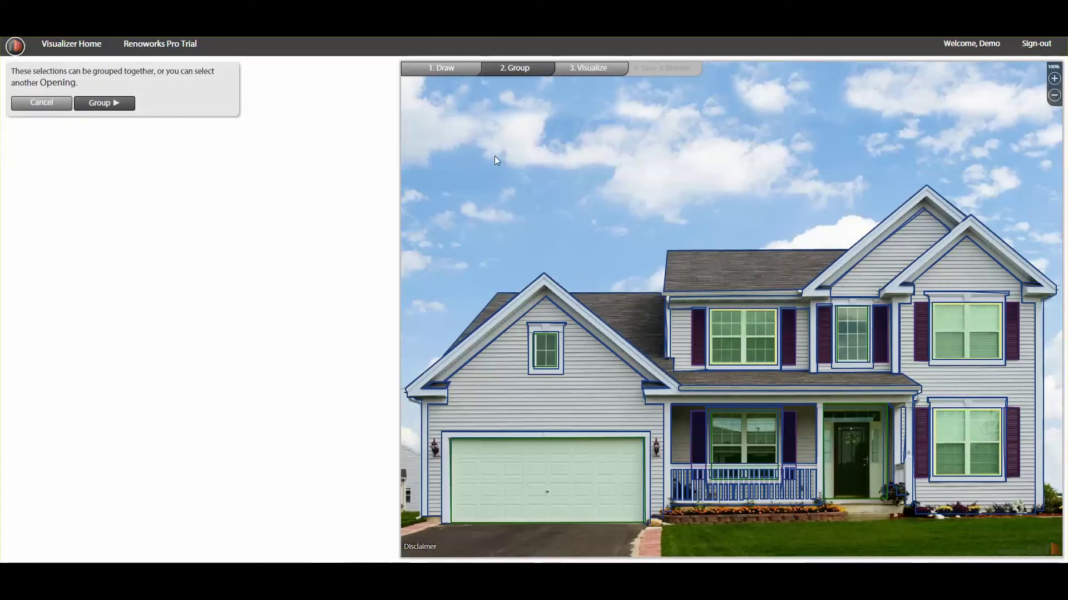
click(114, 104)
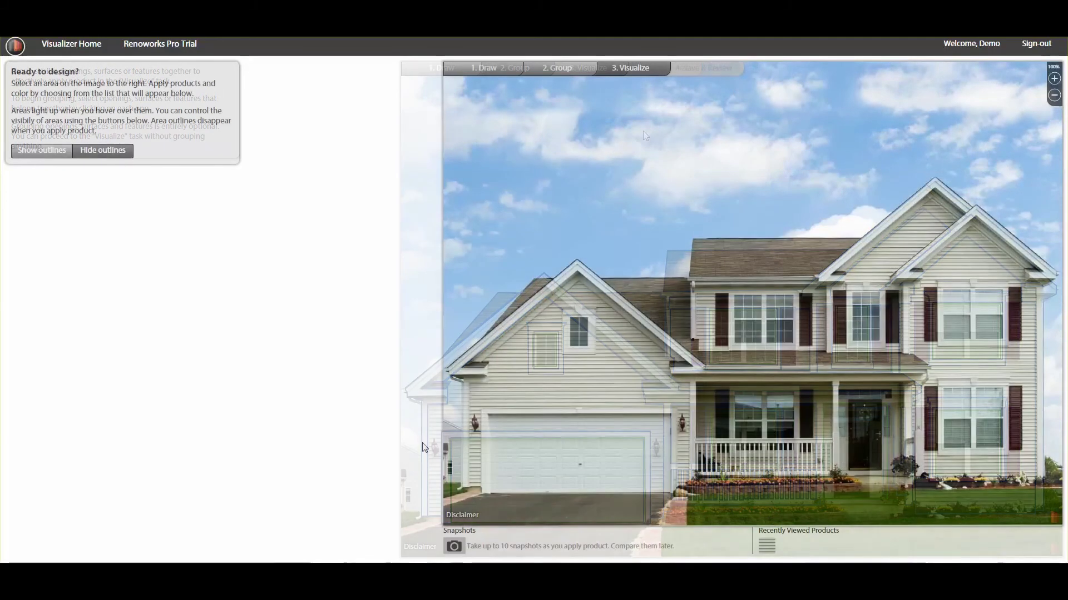
Apply Everlast 4 1/2" siding in Cabernet Red to the garage gable wall, then select the upper-left window.
click(529, 382)
click(79, 122)
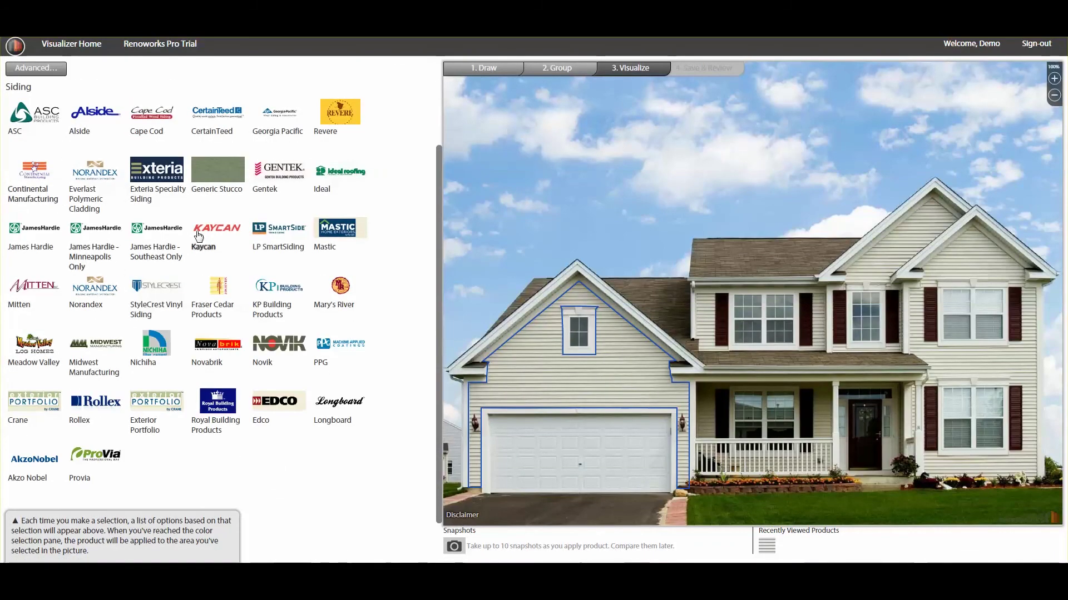
click(91, 172)
scroll(53, 284, down, 3)
click(35, 408)
scroll(31, 421, down, 4)
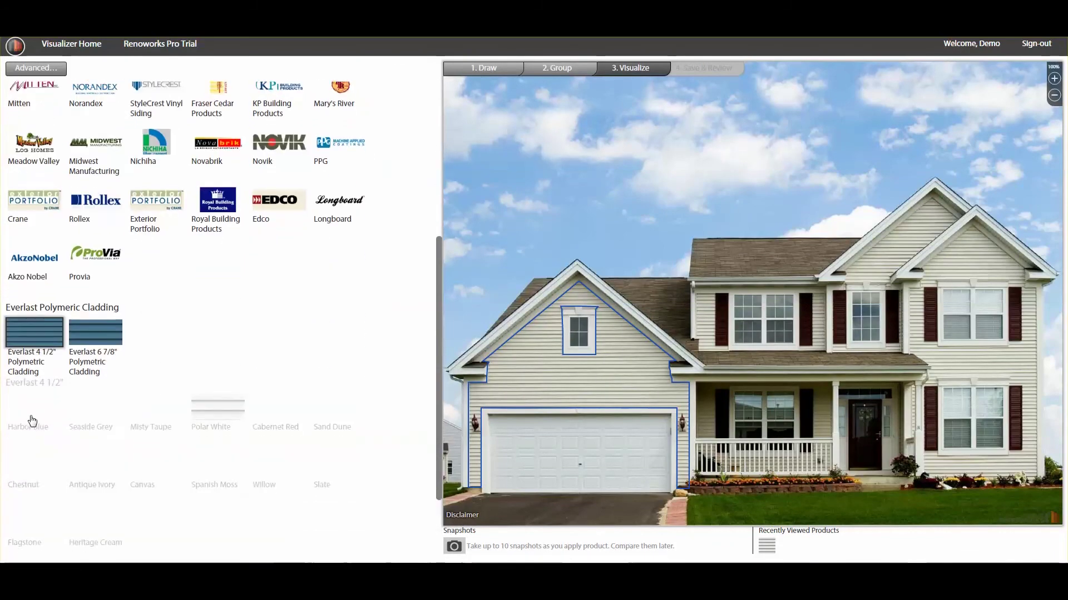
click(293, 290)
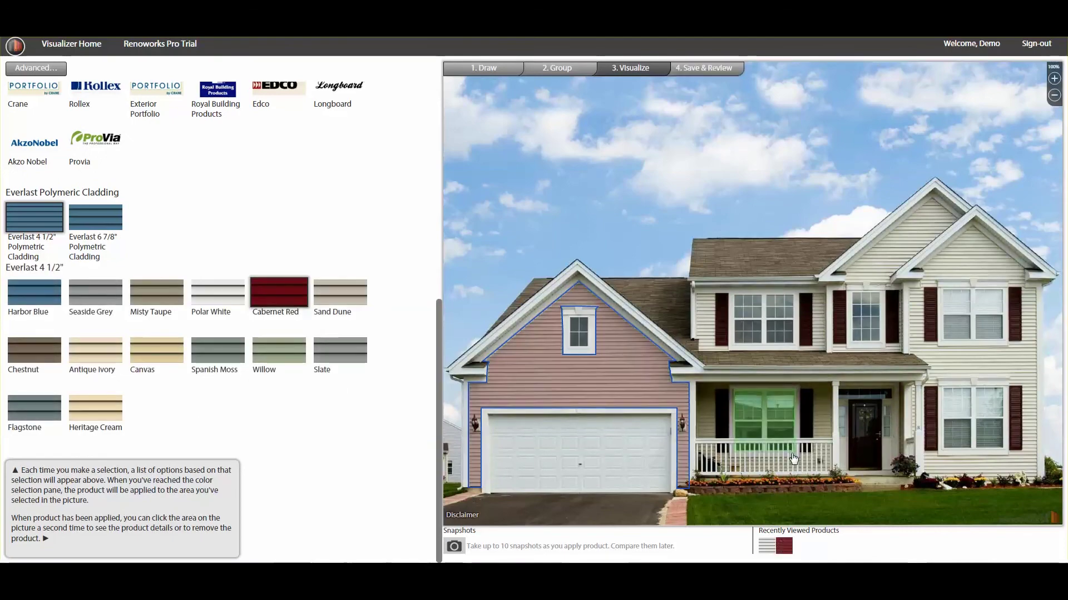
click(759, 323)
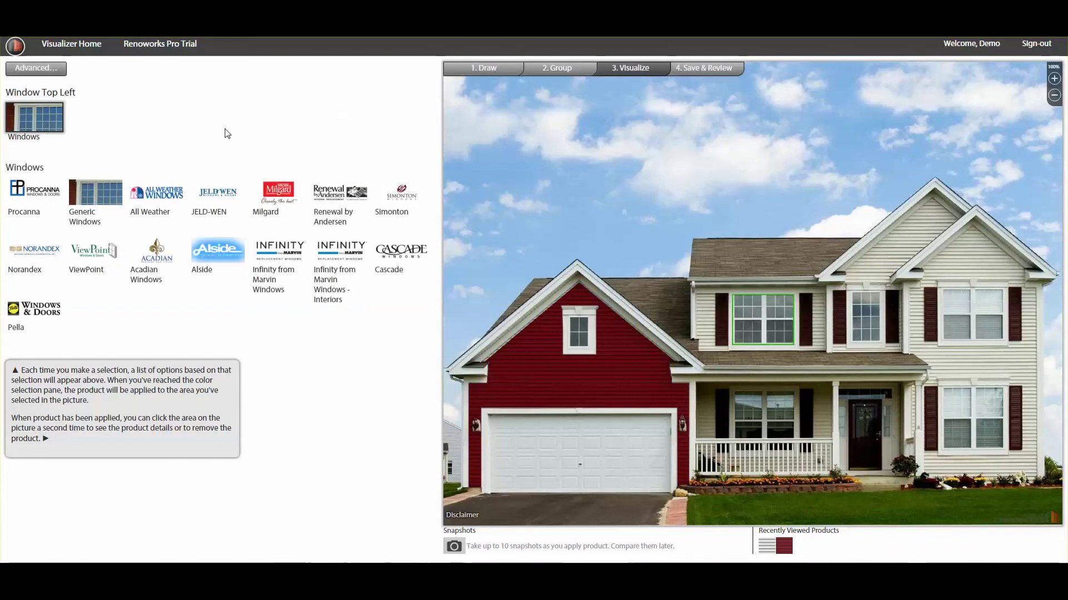
click(84, 192)
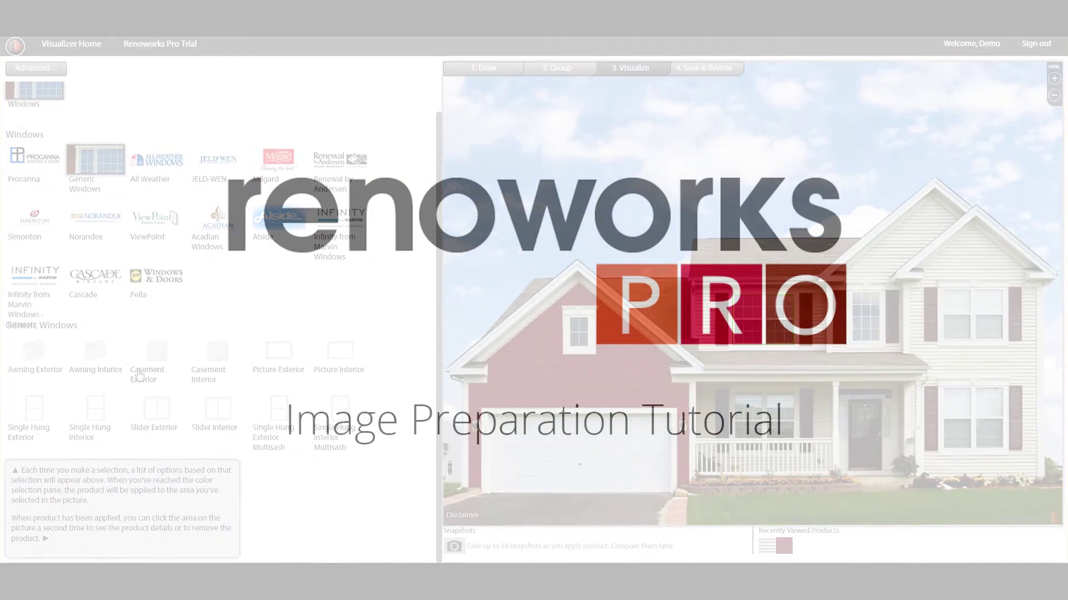